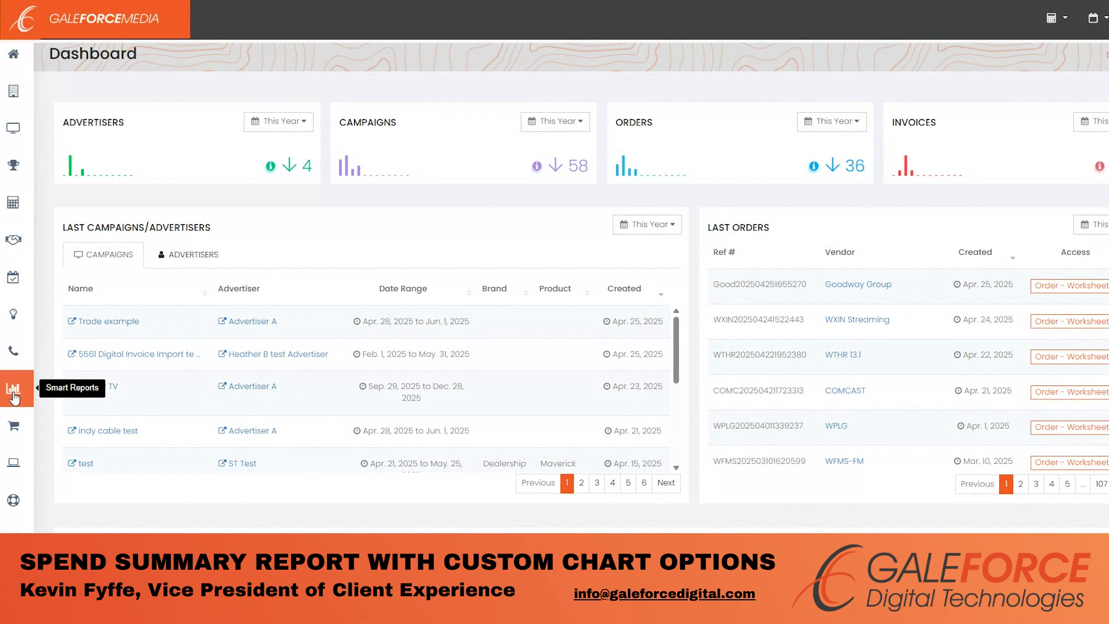
Step: Open Smart Reports and look through the saved reports and the recent unsaved reports
click(13, 391)
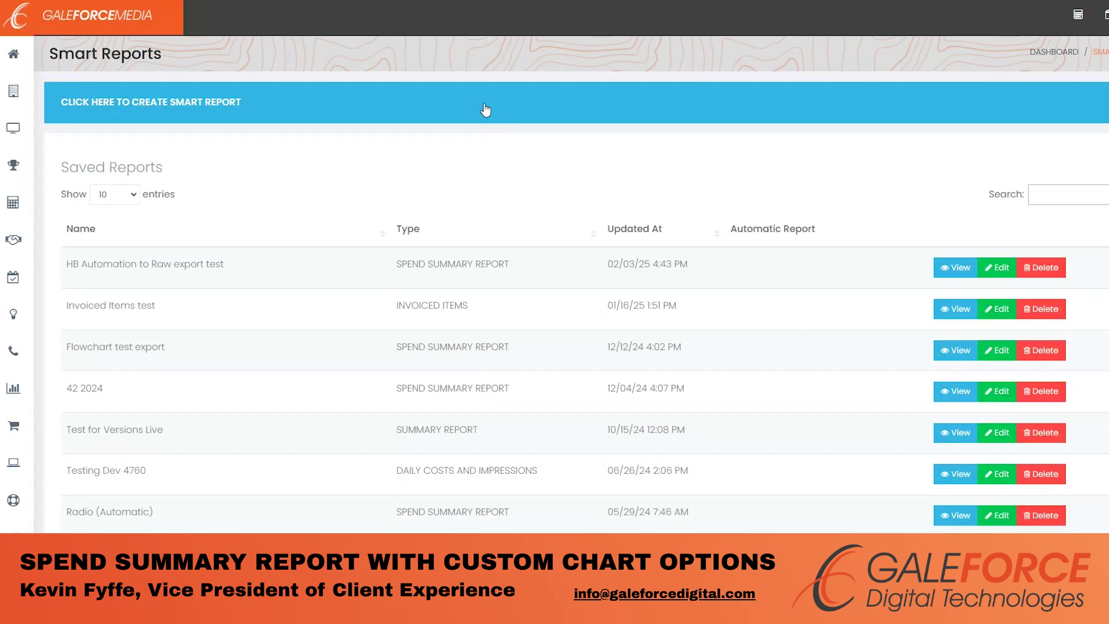
click(485, 110)
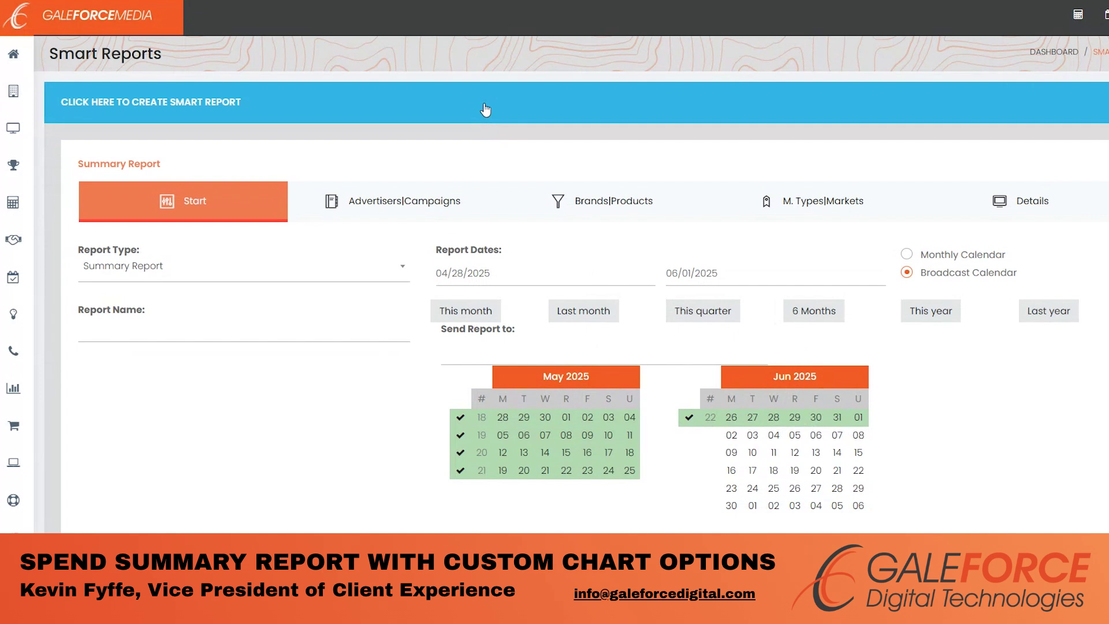
click(485, 110)
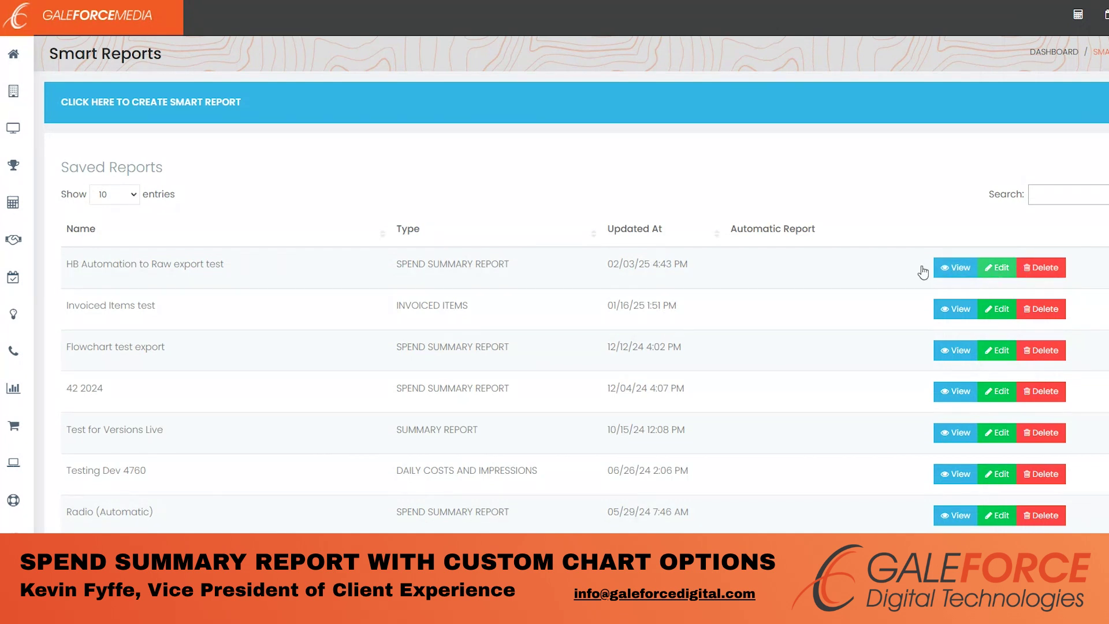
scroll(800, 277, down, 2)
scroll(798, 274, down, 5)
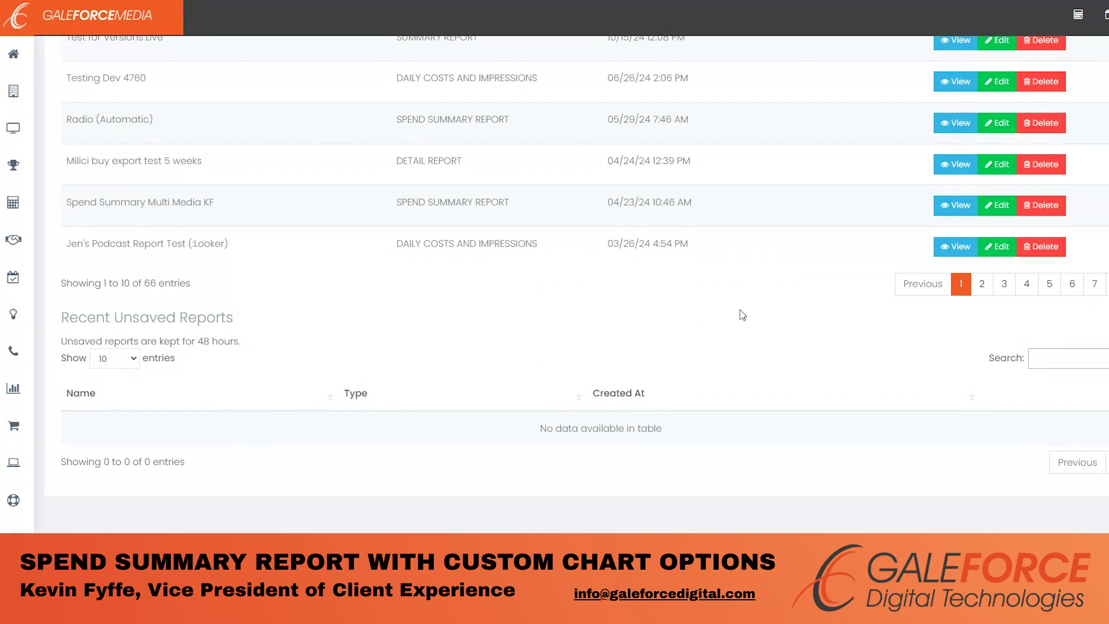
scroll(742, 309, up, 5)
scroll(743, 301, up, 2)
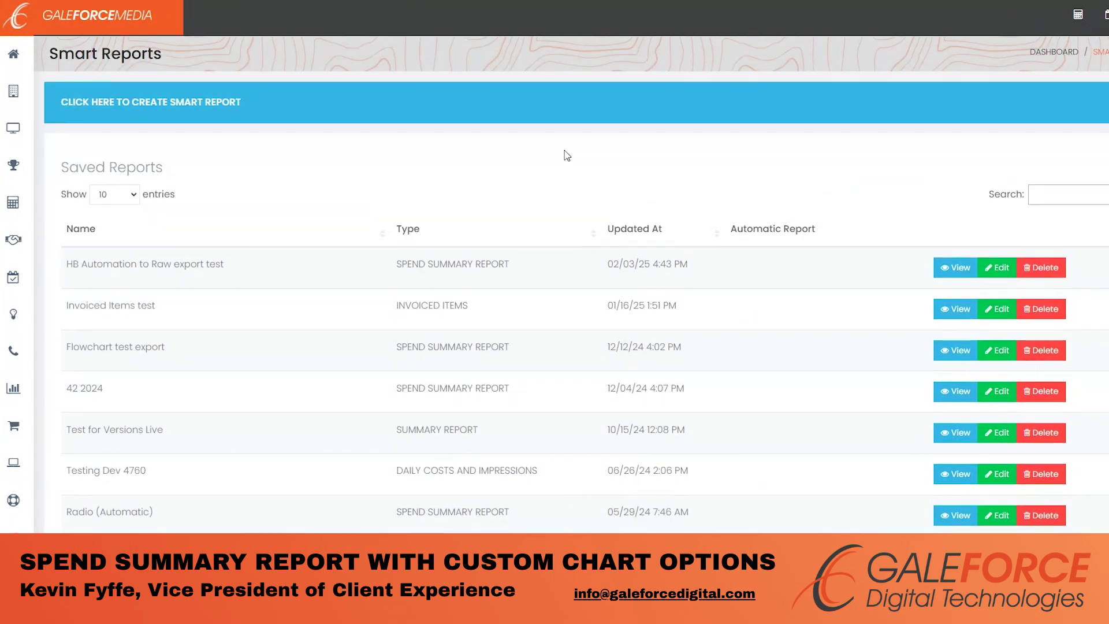
Step: Start a new smart report and set its report type to Spend Summary Report
click(543, 114)
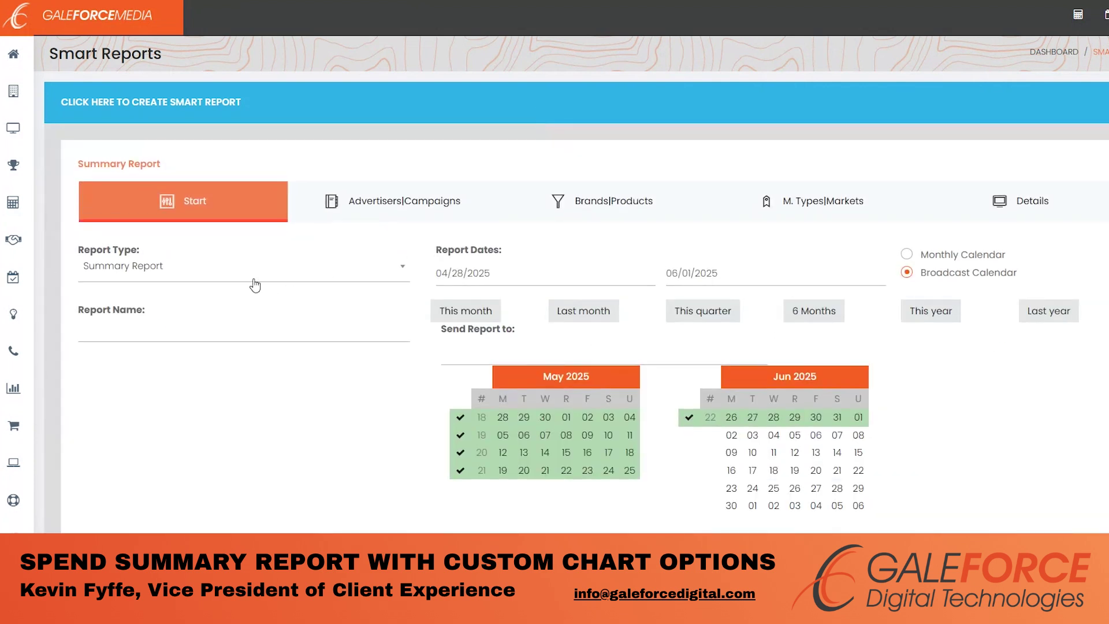
click(182, 272)
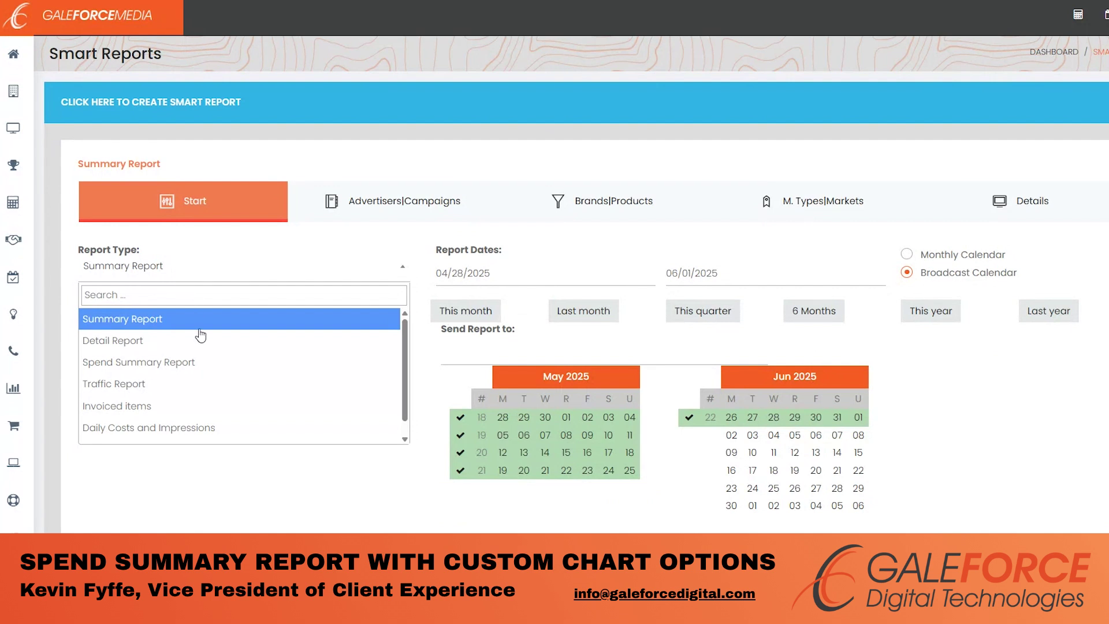
click(222, 370)
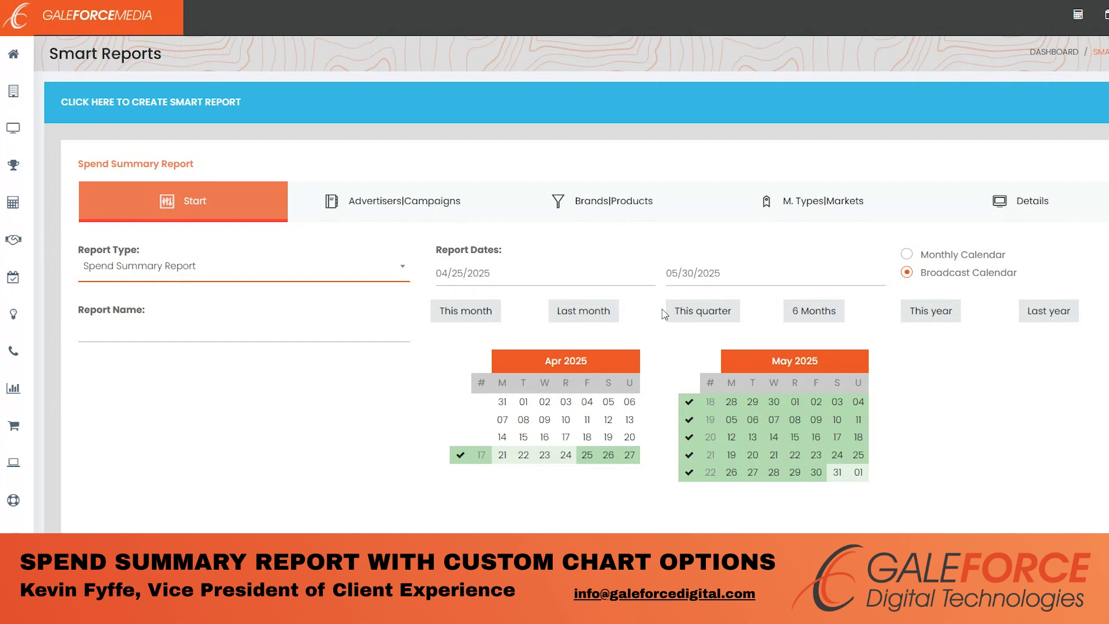
Step: Set the report's start date to 07/25/2022
click(691, 316)
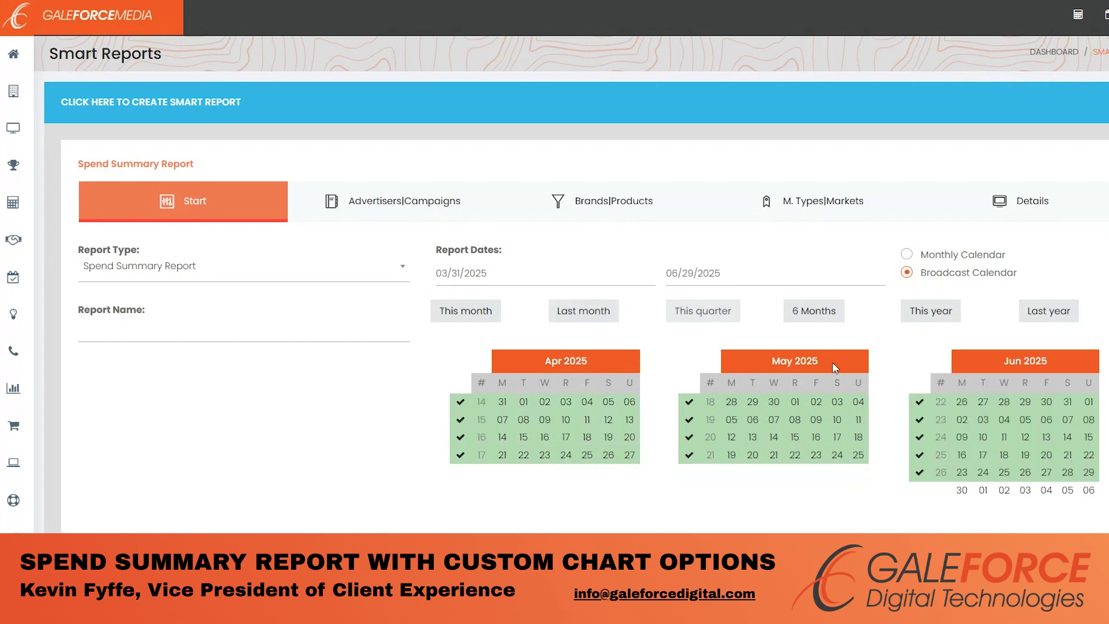
click(817, 317)
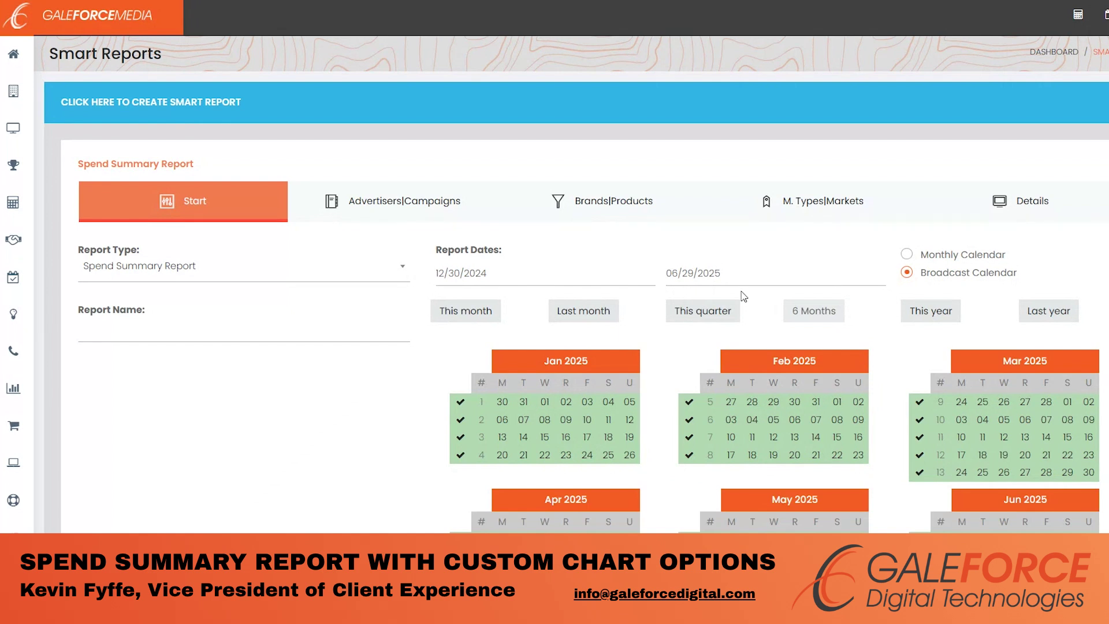
click(502, 282)
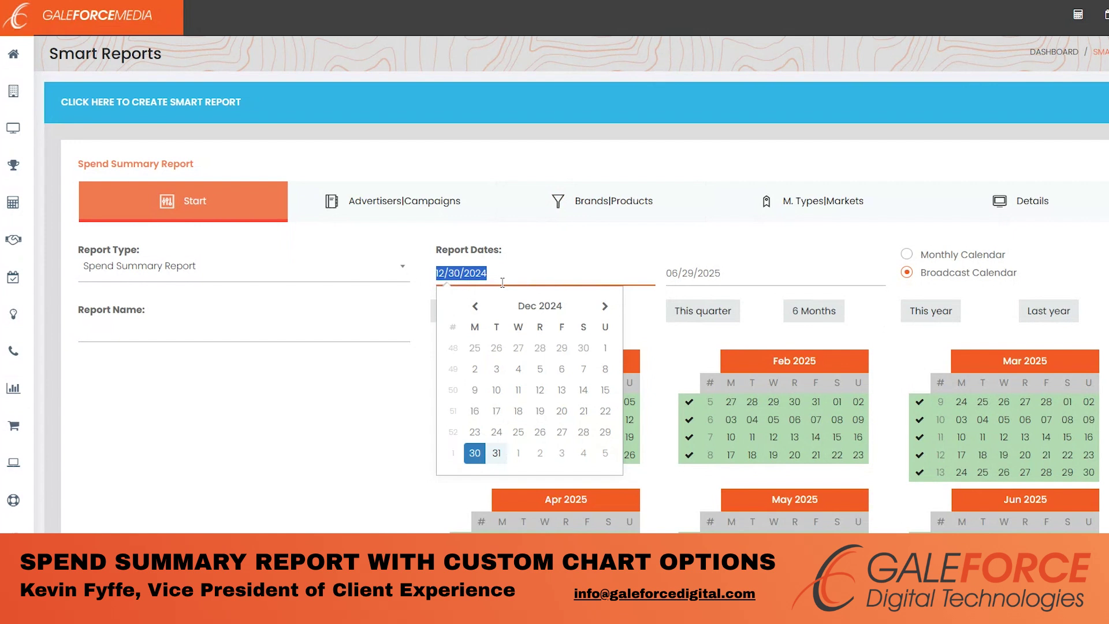
text(08/)
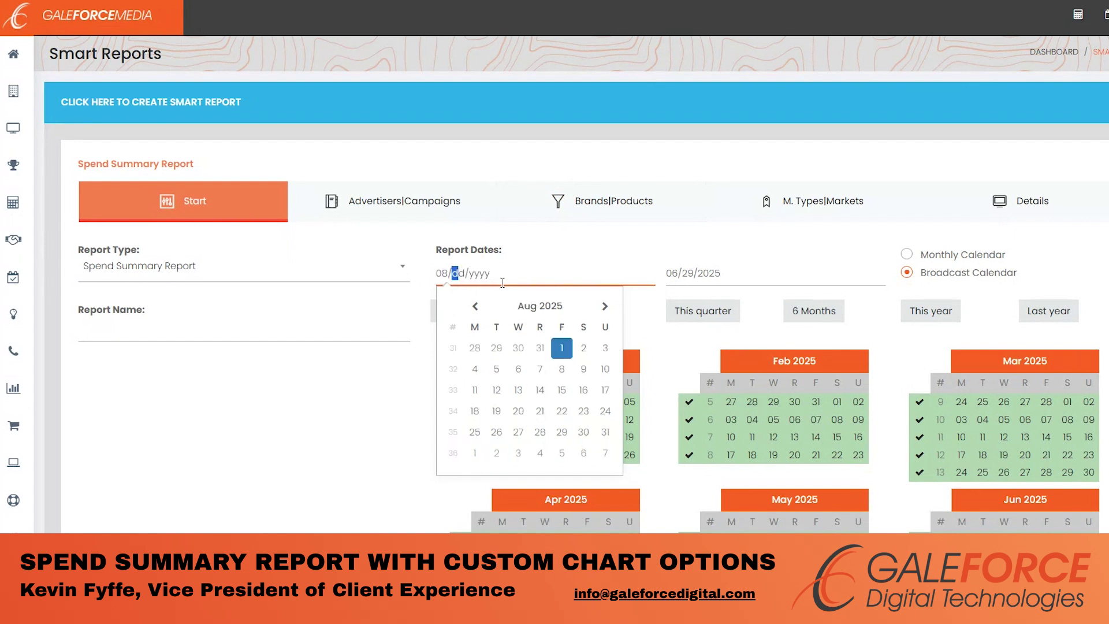
key(BackSpace)
key(BackSpace)
text(7/)
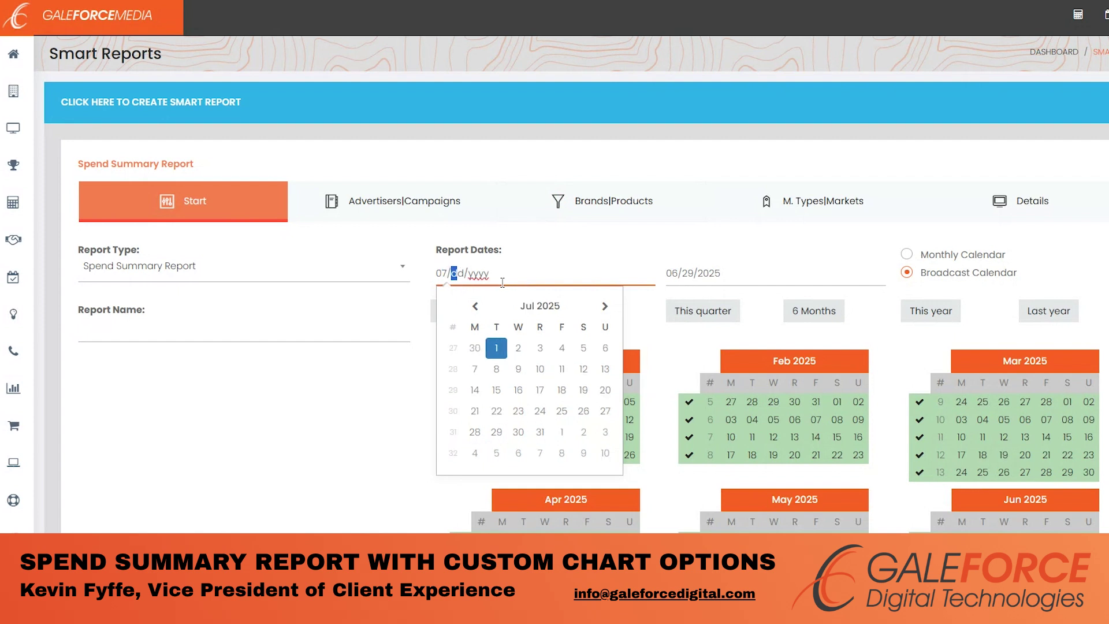
text(25/2022)
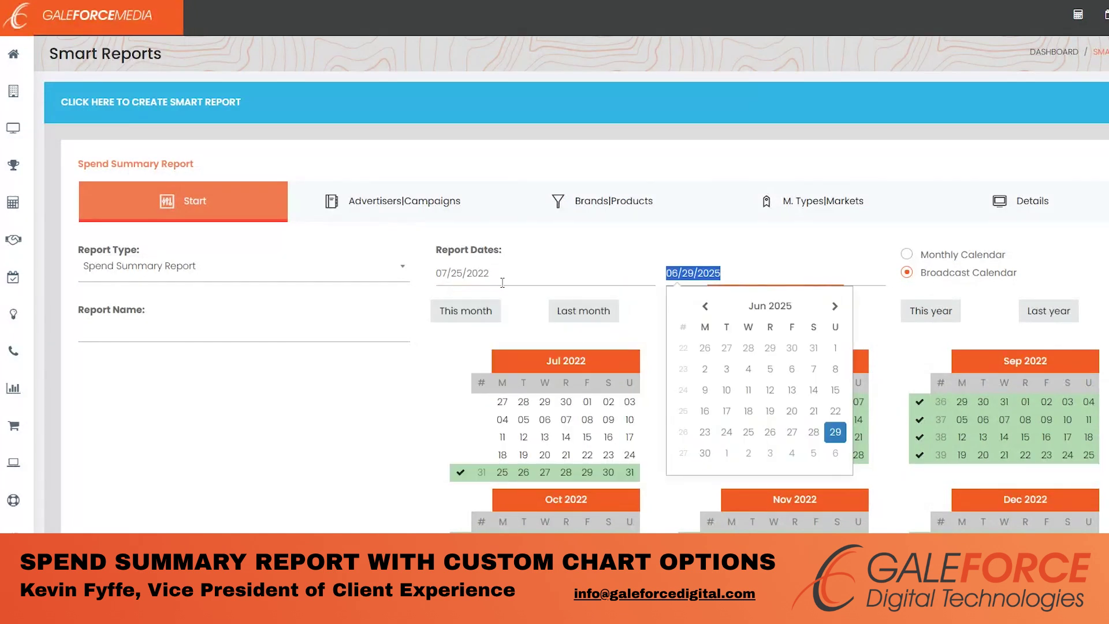
Step: Set the report's end date to 08/28/2022, using the Broadcast Calendar
key(Tab)
text(08/)
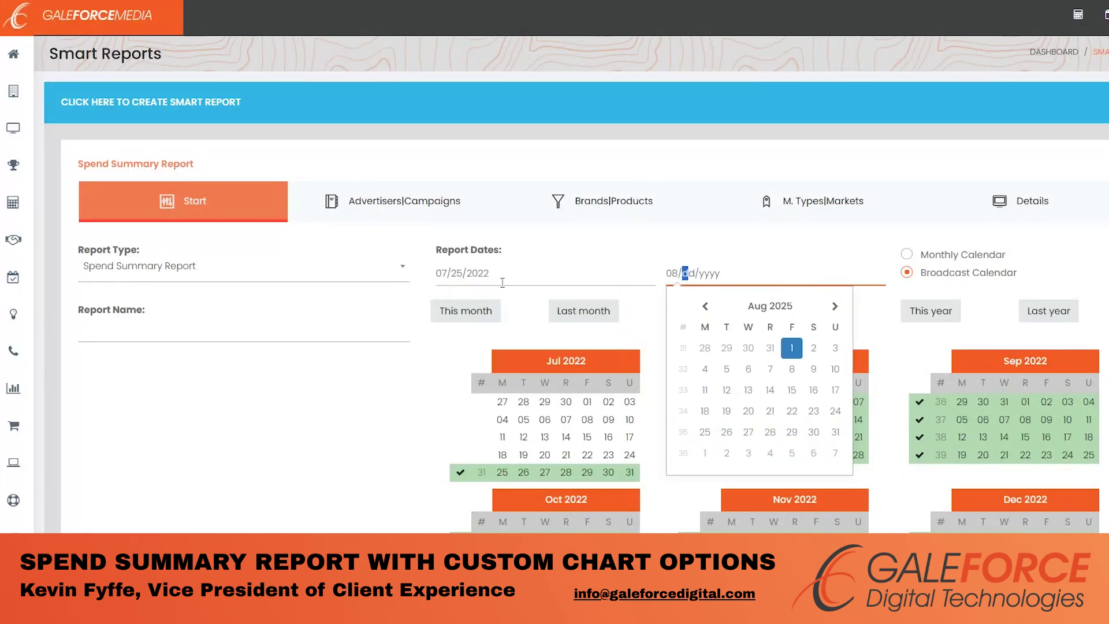
text(28/)
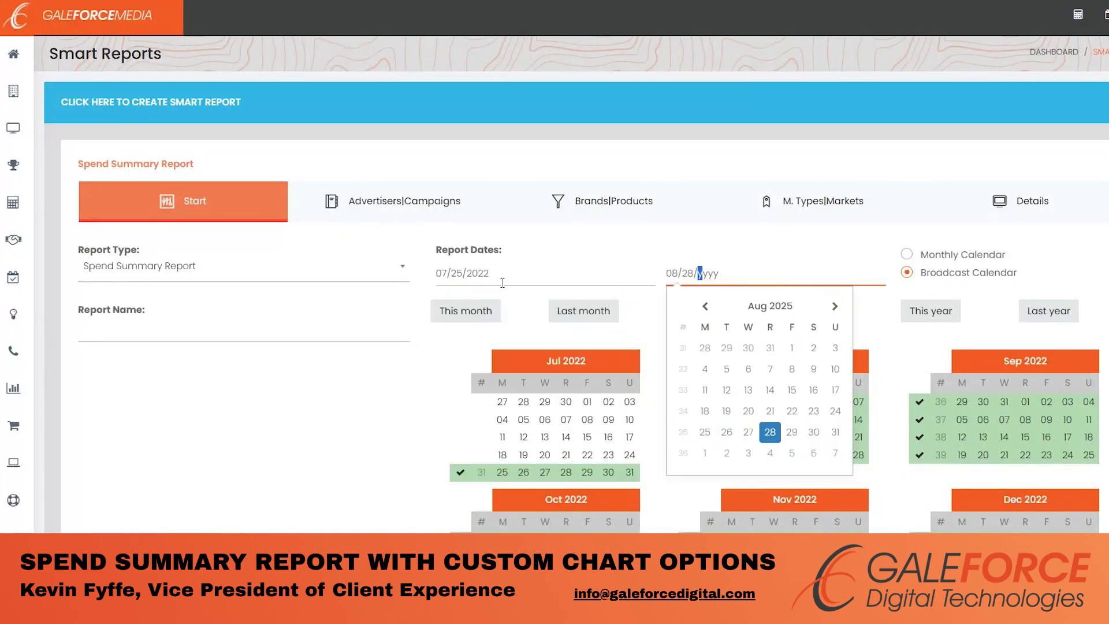
text(2022)
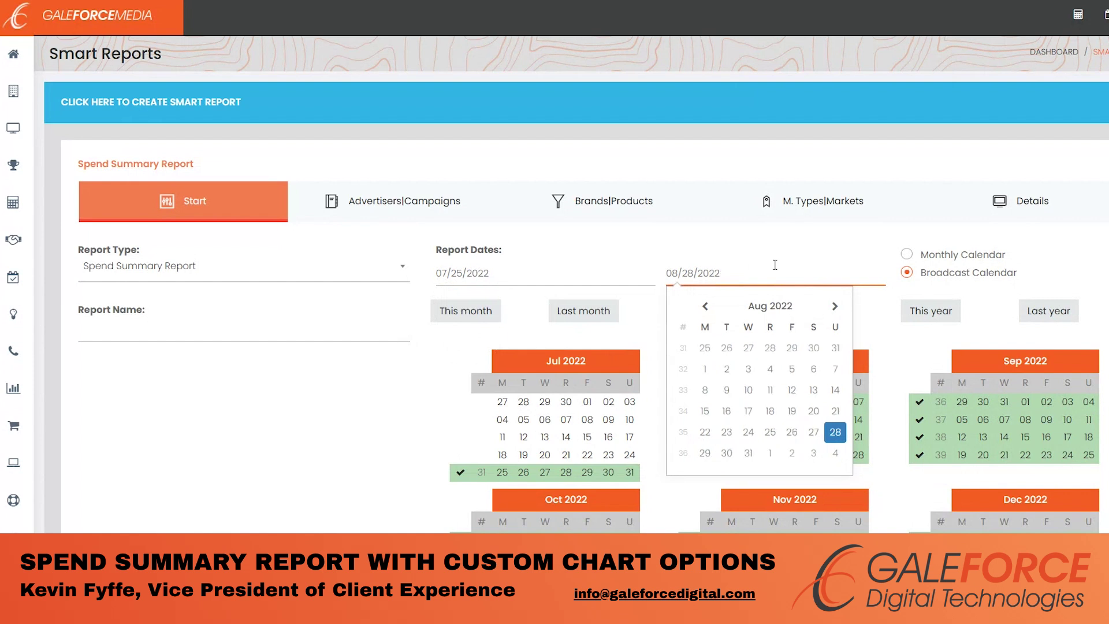
click(964, 281)
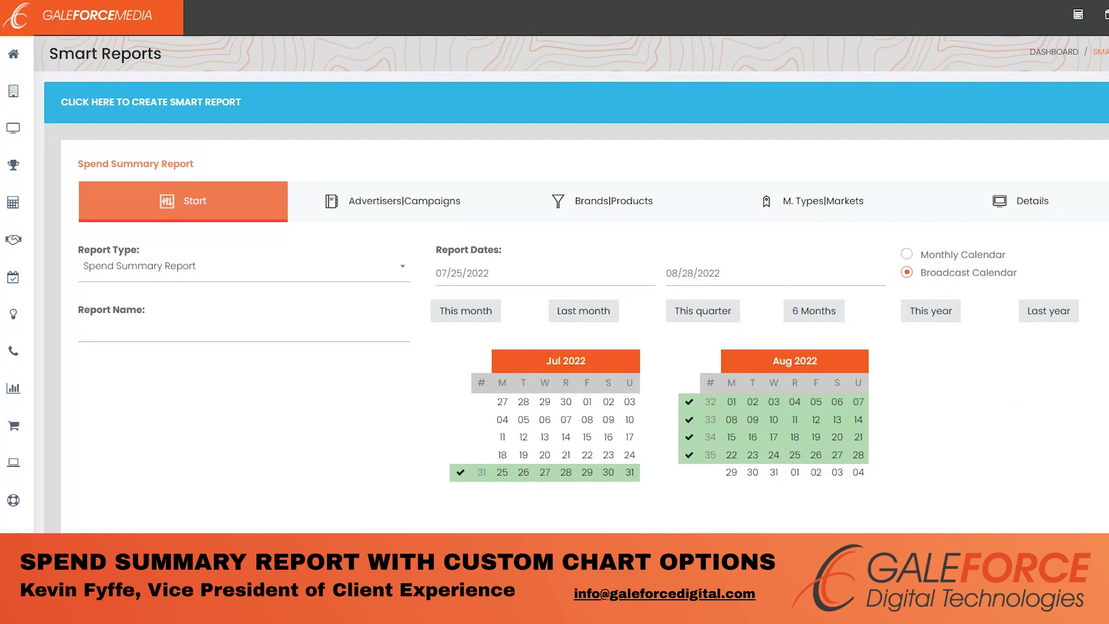
Step: Proceed to the advertiser selection and add Camilla the Cat to the report
scroll(1028, 202, down, 2)
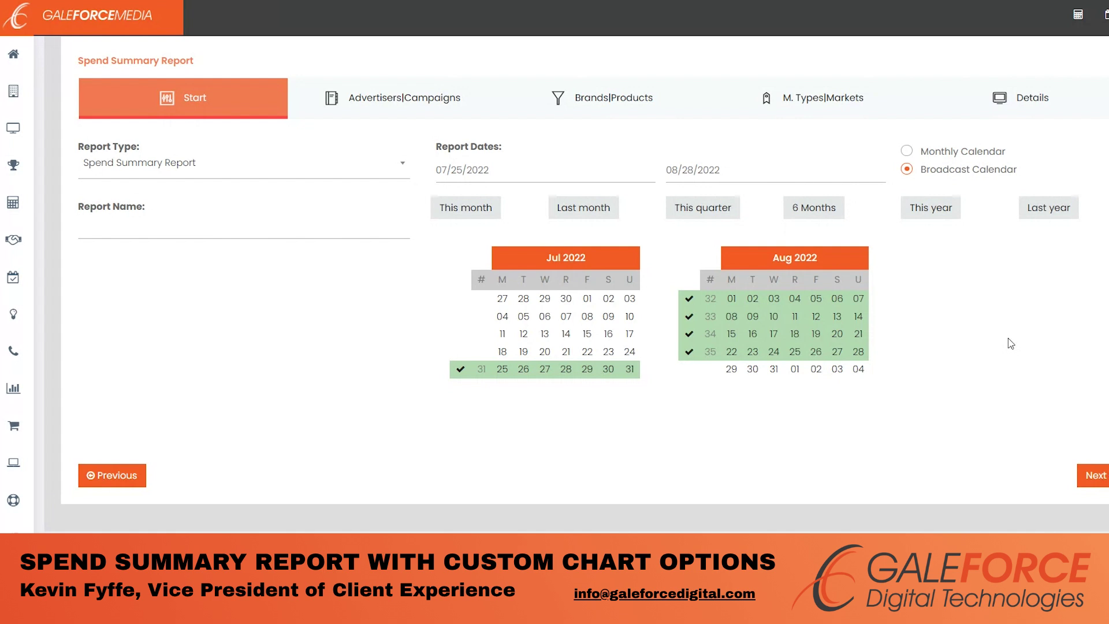
click(1094, 476)
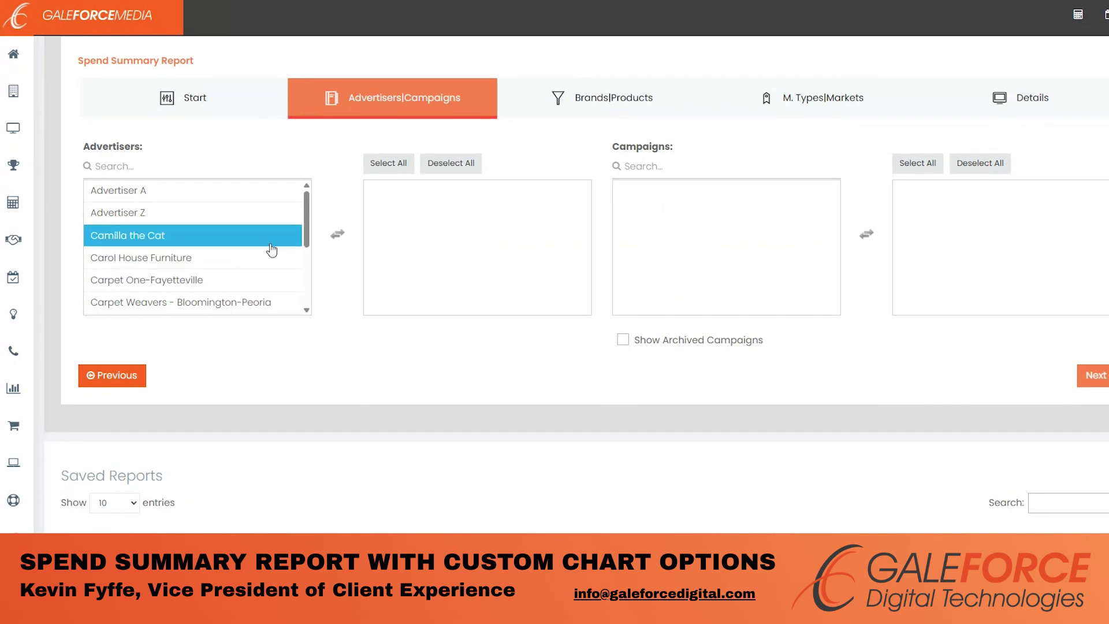
scroll(258, 259, down, 1)
scroll(257, 257, down, 2)
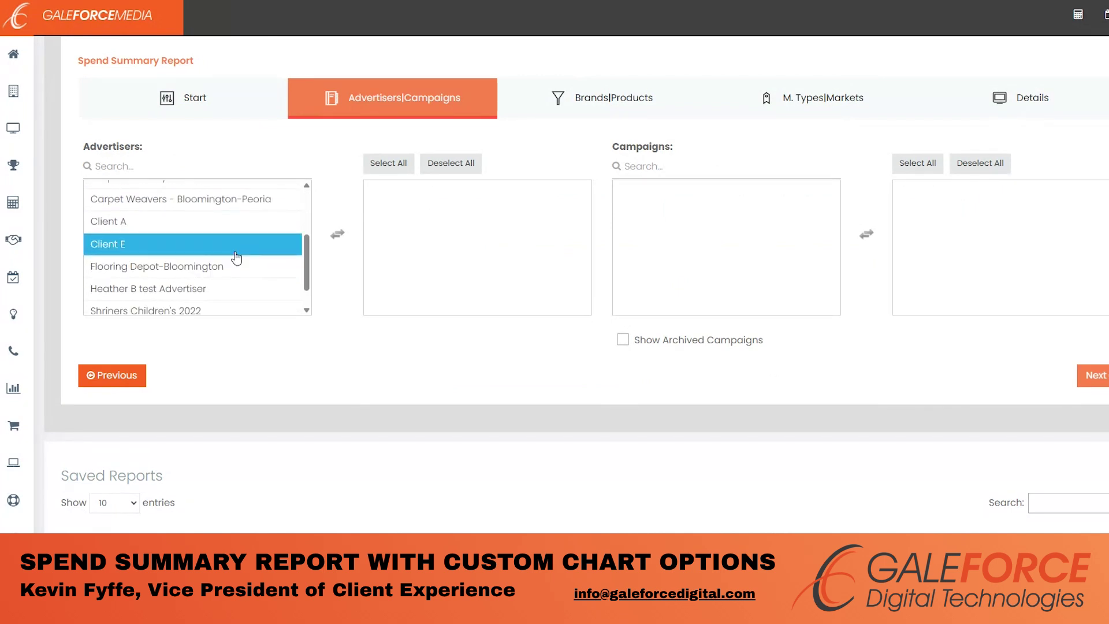
scroll(235, 256, up, 3)
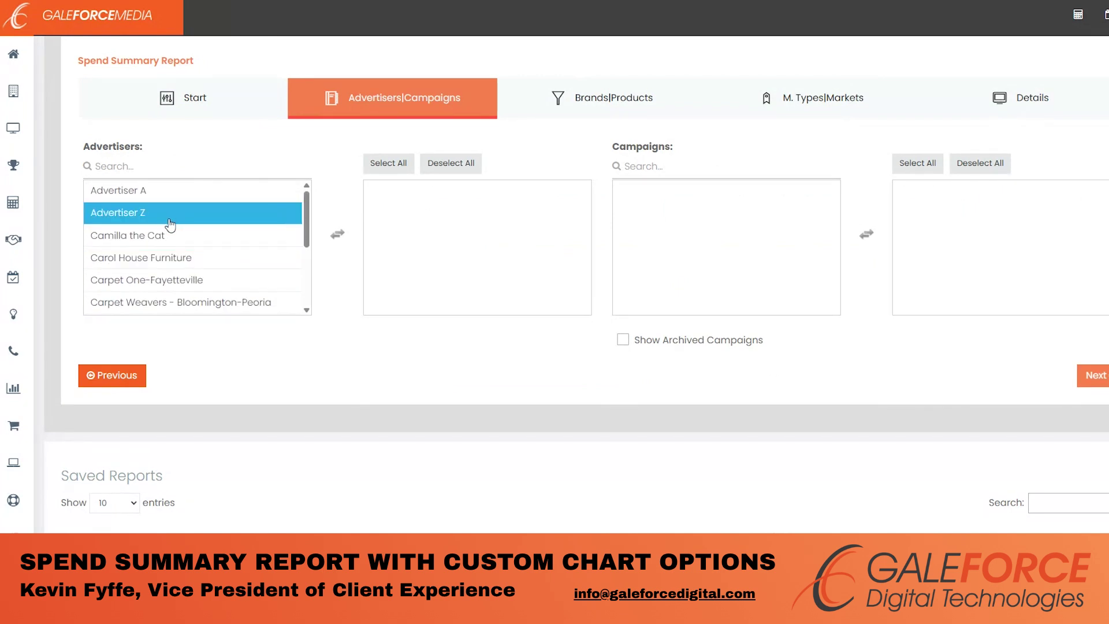
click(183, 242)
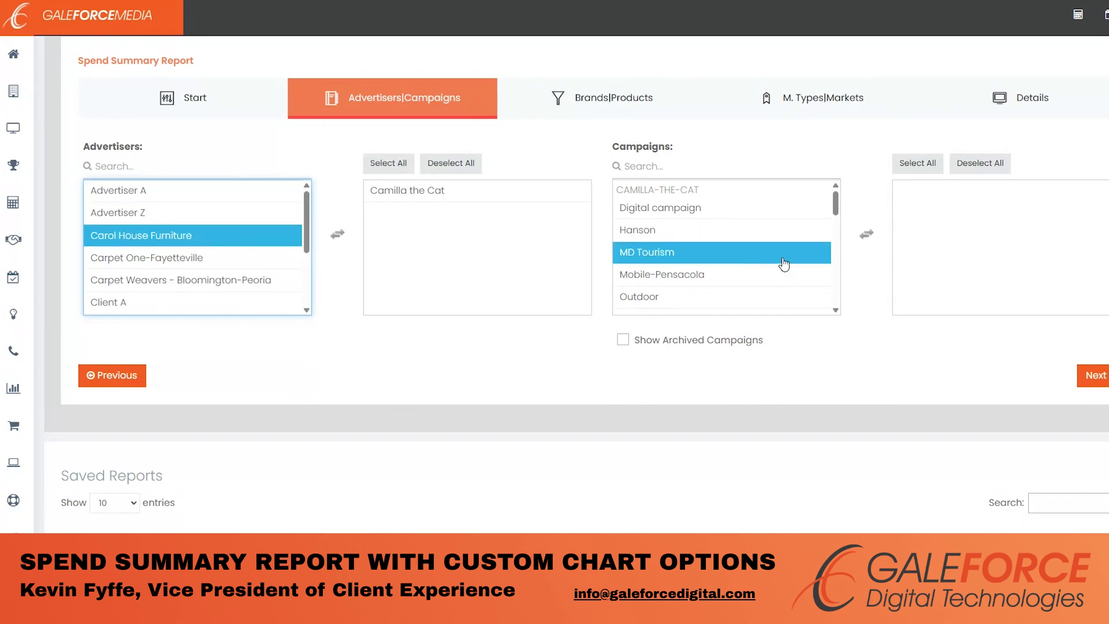
Step: Add the All Media Types campaign of Camilla the Cat to the report
scroll(732, 219, down, 1)
scroll(731, 218, down, 3)
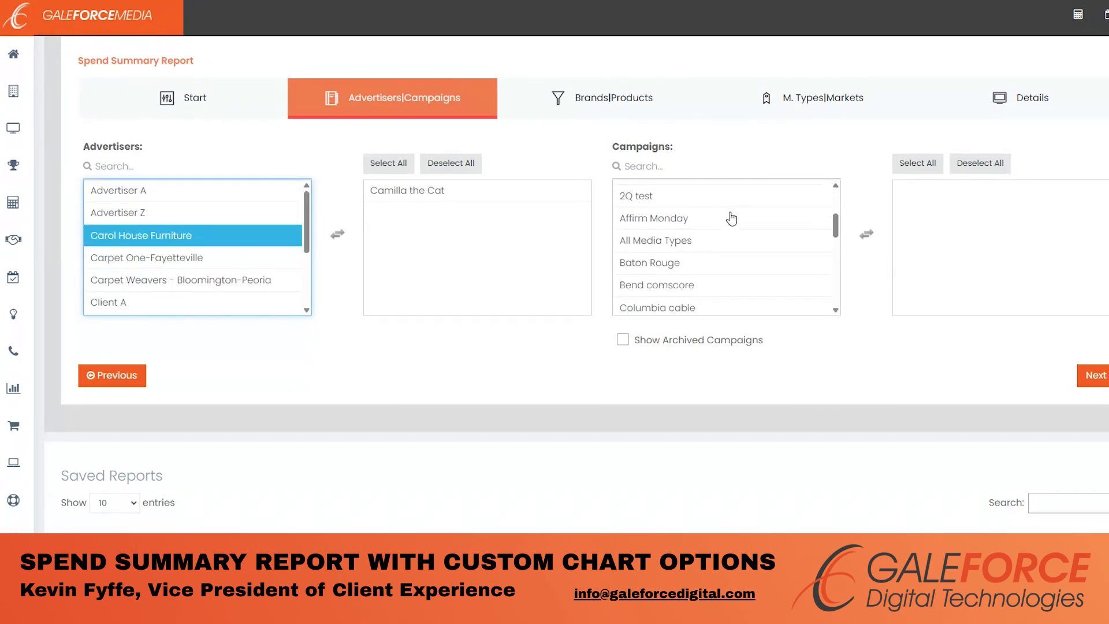
click(727, 217)
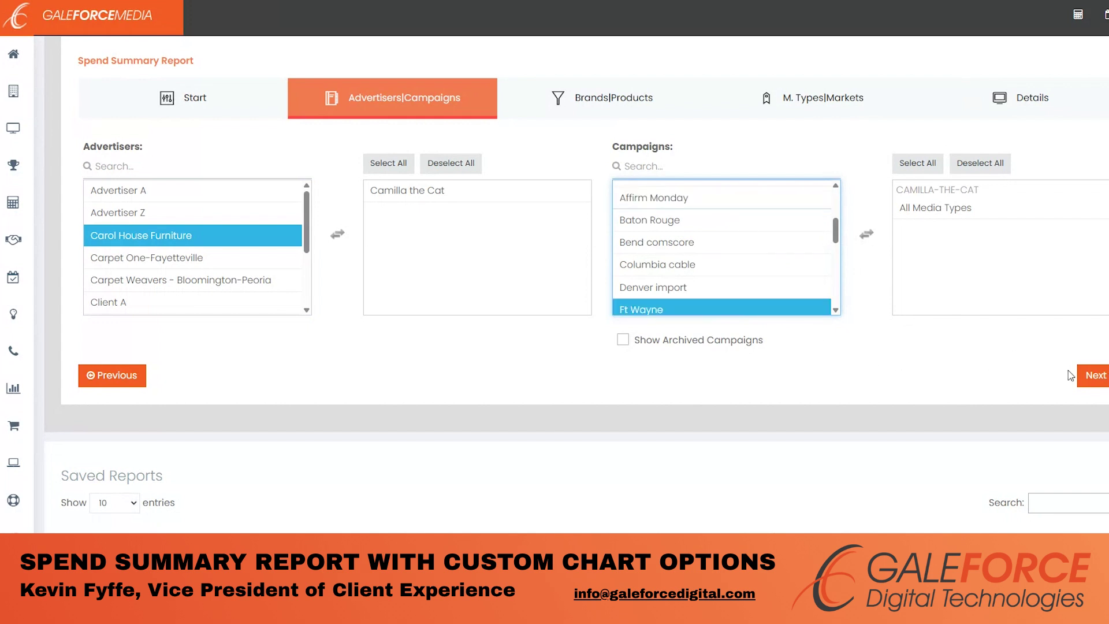
Step: Skip brands and products, and include the media types Television, Cable, Radio, Out of Home, Print and Digital
click(1096, 376)
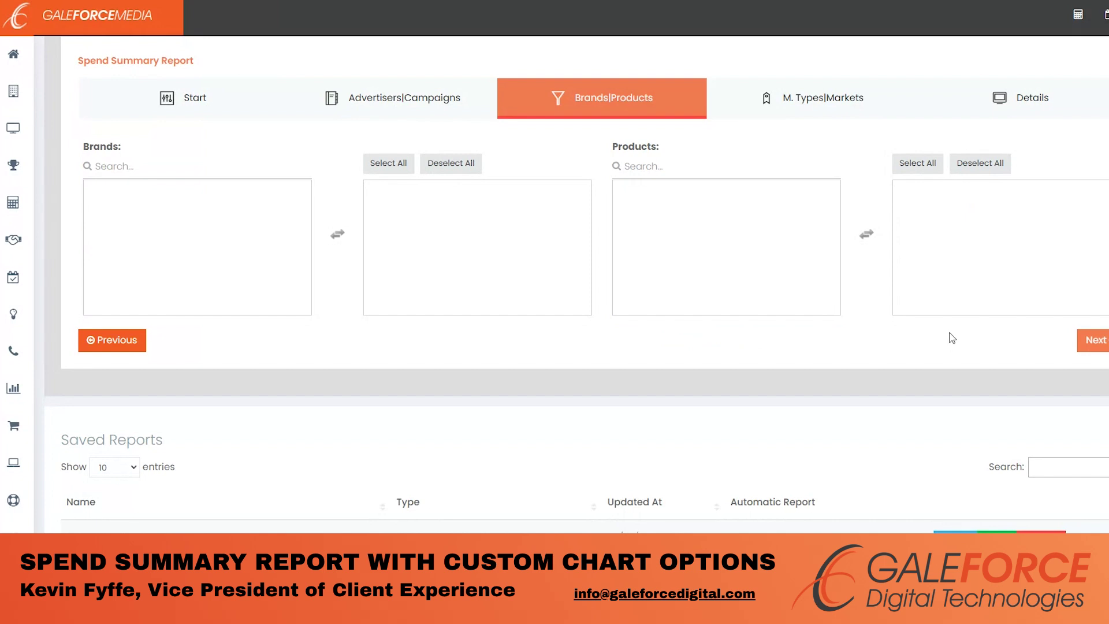
click(1094, 340)
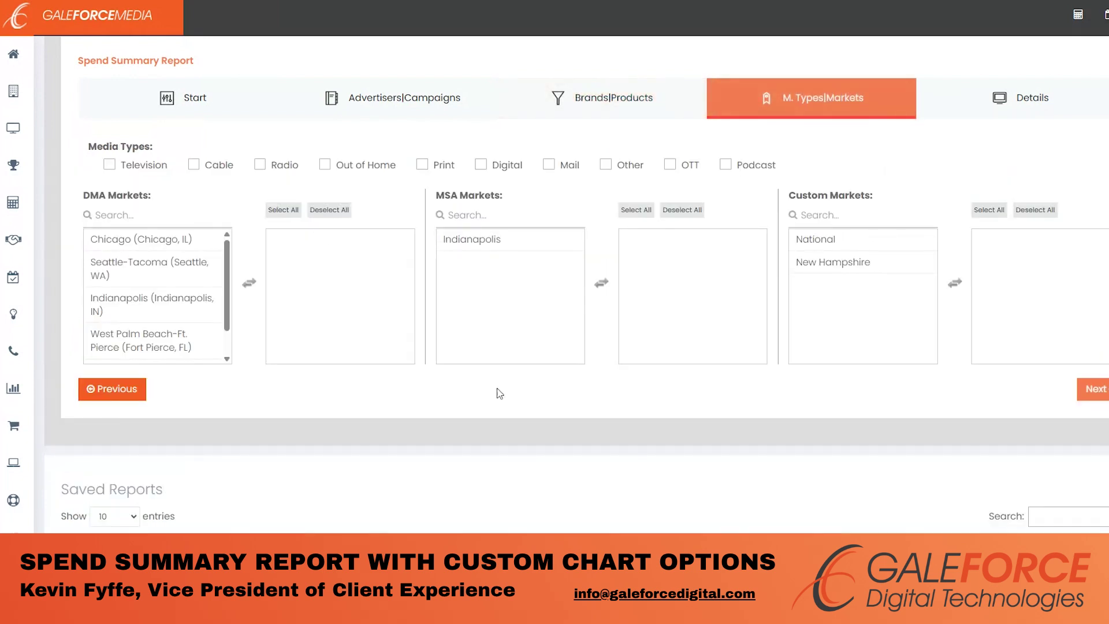
click(105, 269)
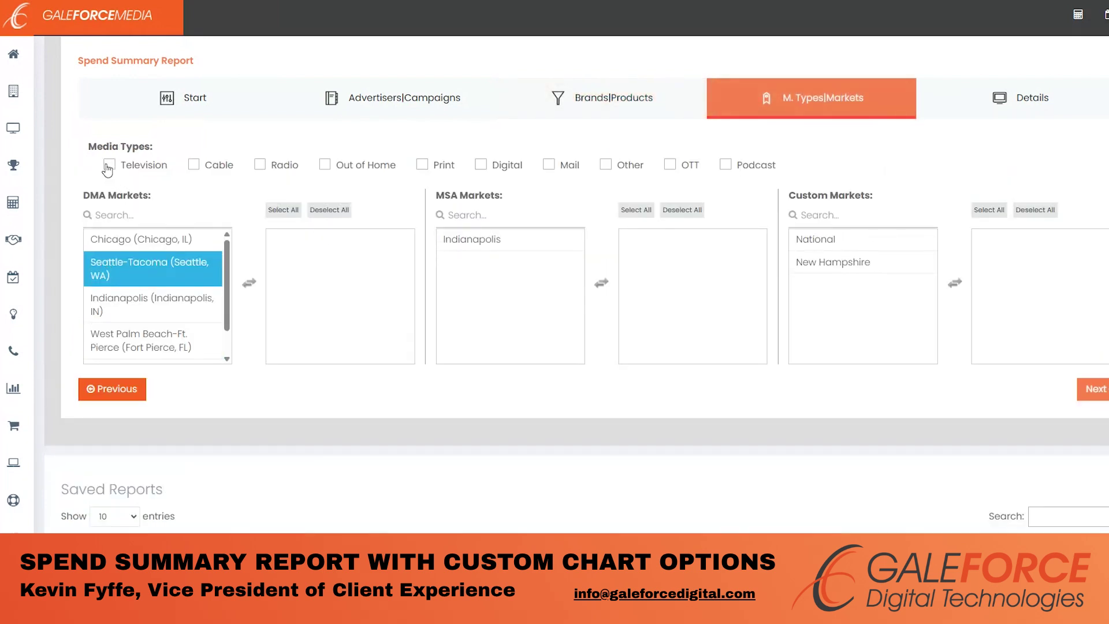
click(109, 165)
click(194, 165)
click(260, 166)
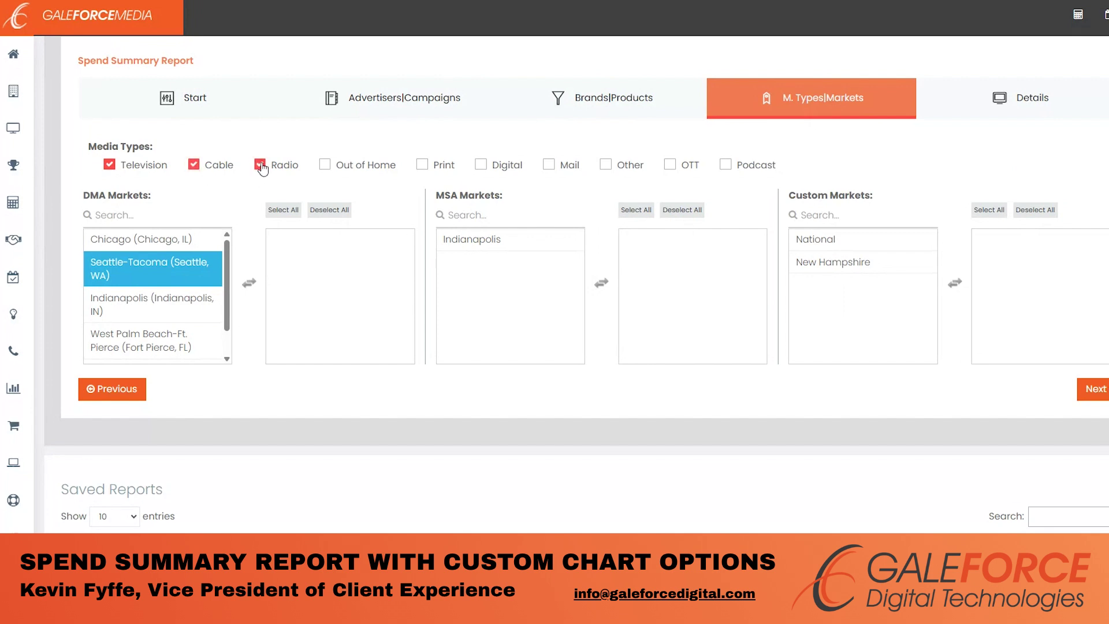
click(325, 165)
click(422, 165)
click(481, 165)
Step: Include all DMA markets and all MSA markets in the report, leaving the custom markets out
click(508, 239)
click(191, 236)
click(140, 320)
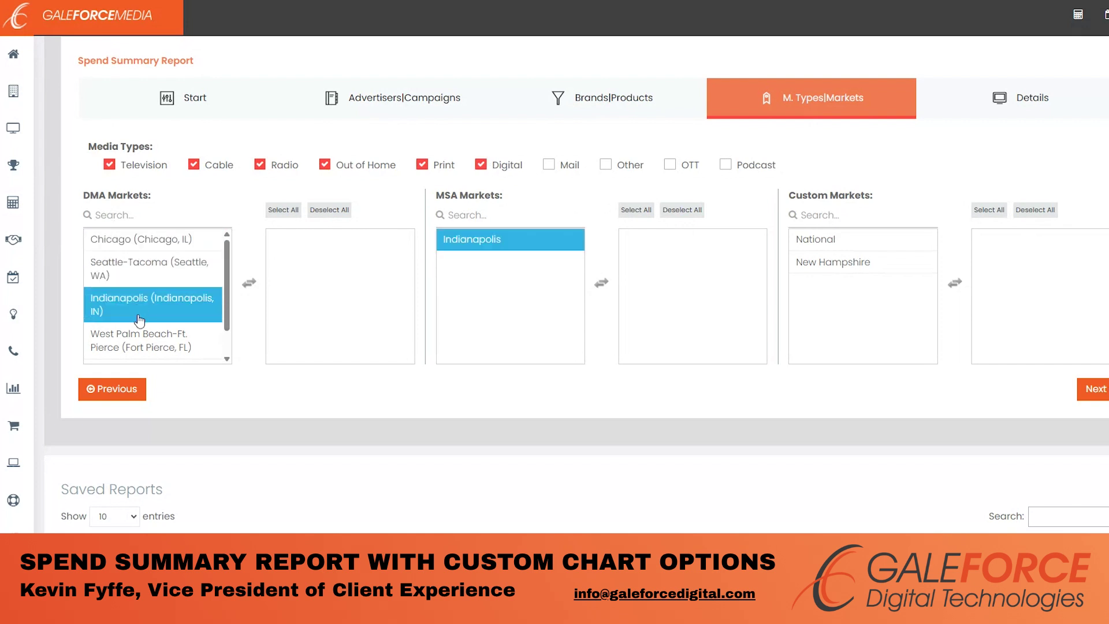
click(160, 271)
click(284, 211)
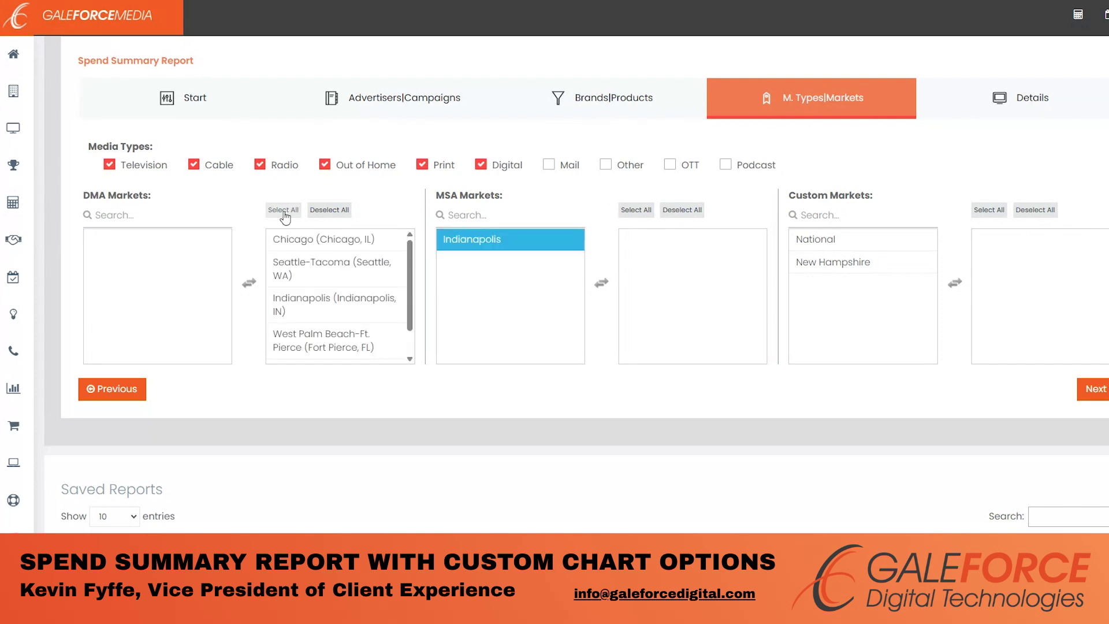
click(629, 215)
click(830, 241)
click(835, 265)
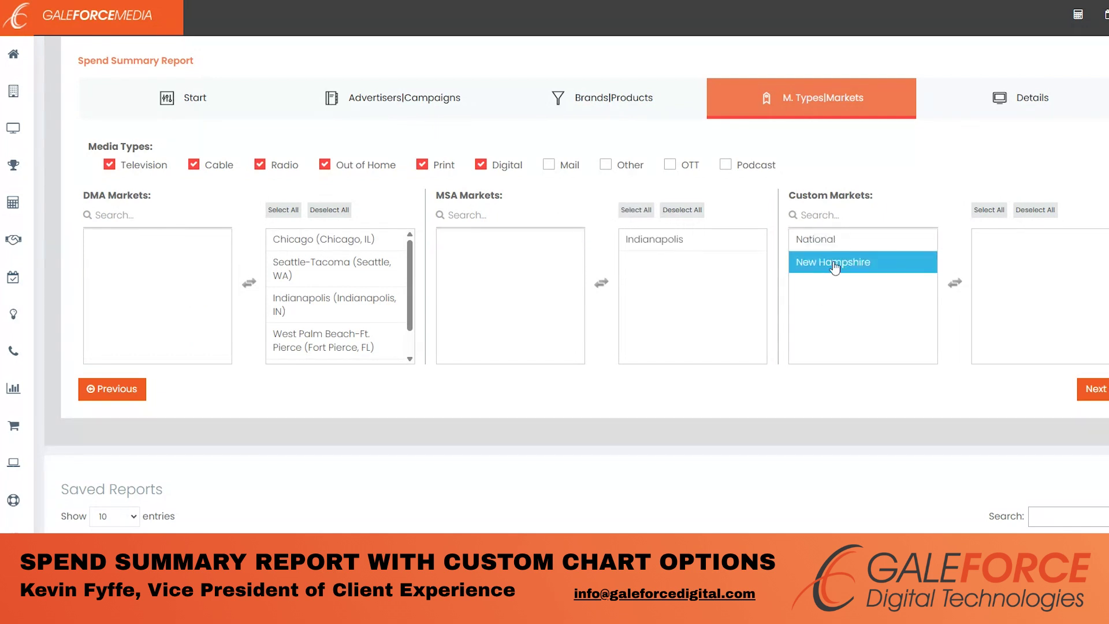
click(687, 244)
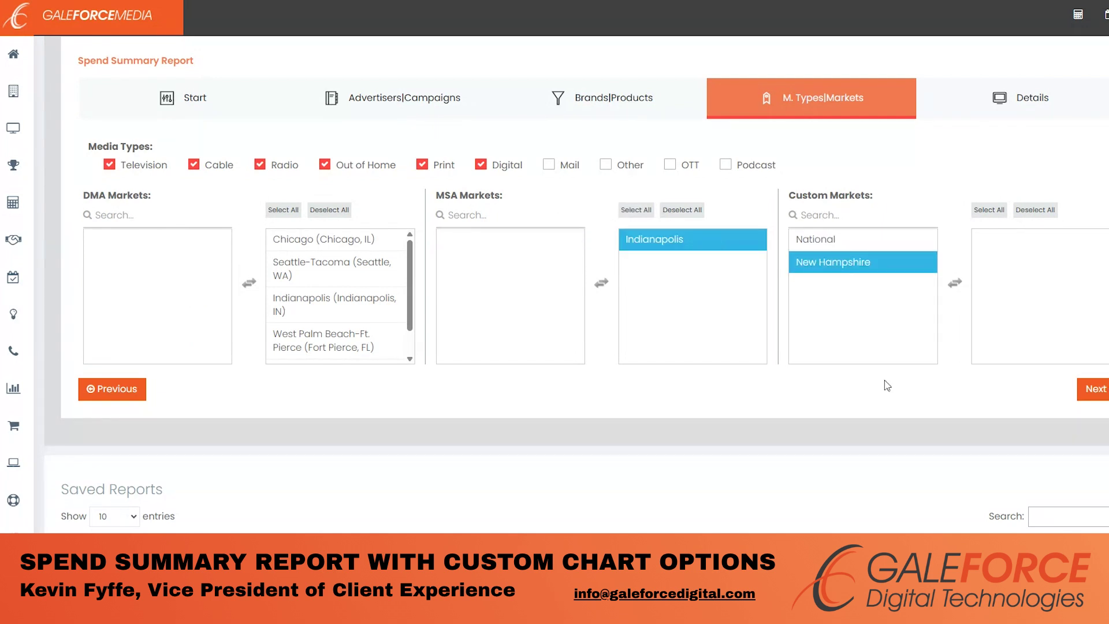
Step: Proceed to the report details, set the time period to Weekly and include All buys
click(1090, 389)
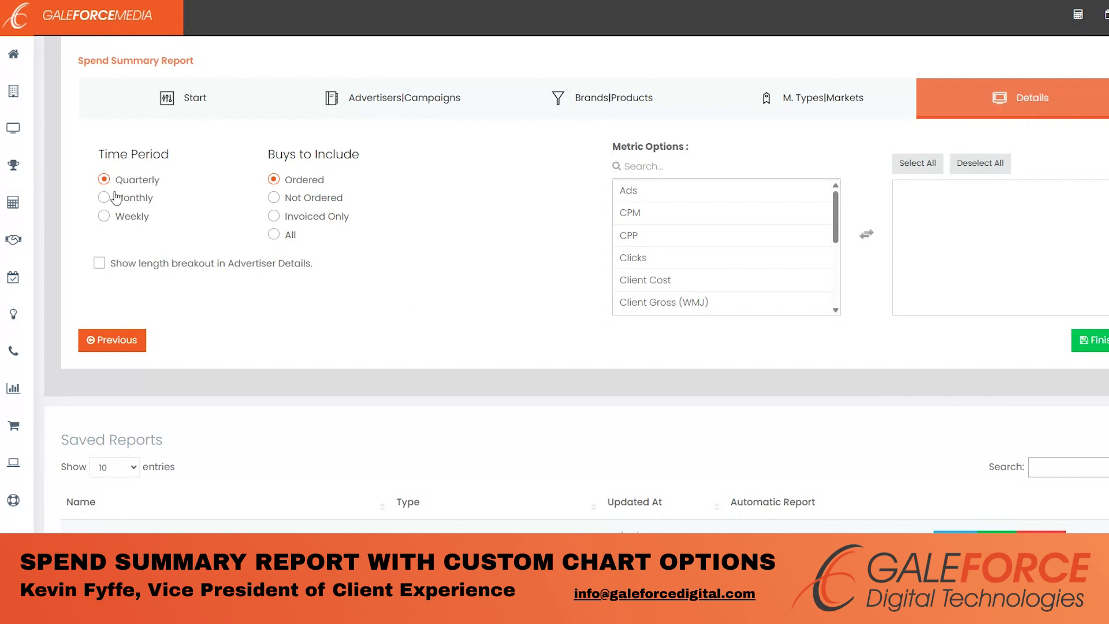
click(104, 218)
click(274, 238)
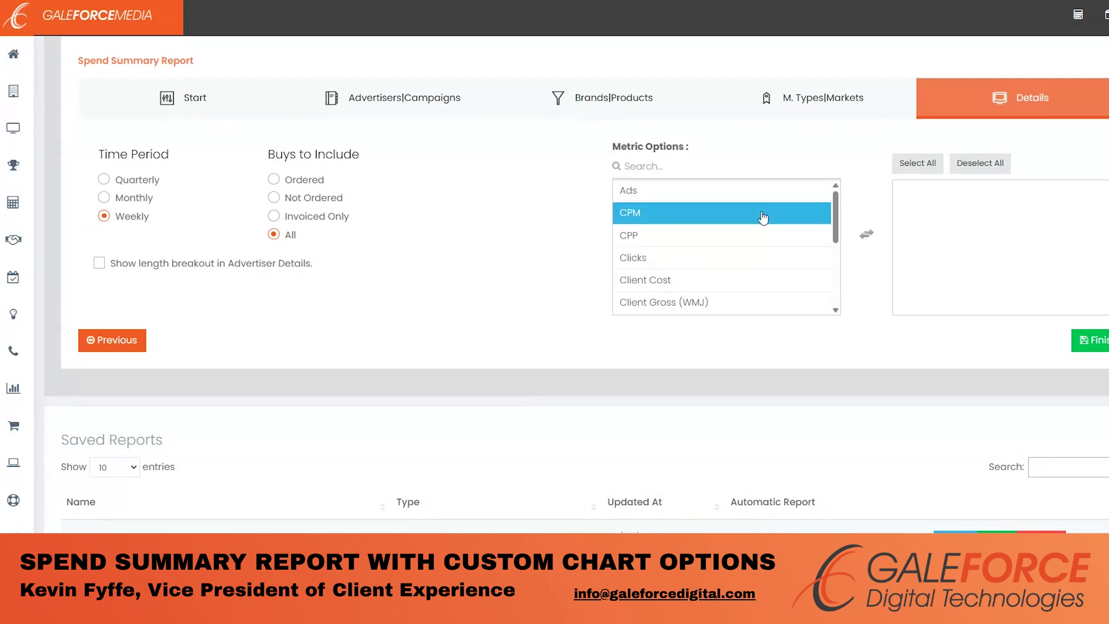
Step: Add the Gross Cost metric to the report details and generate the Spend Summary Report
scroll(754, 252, down, 5)
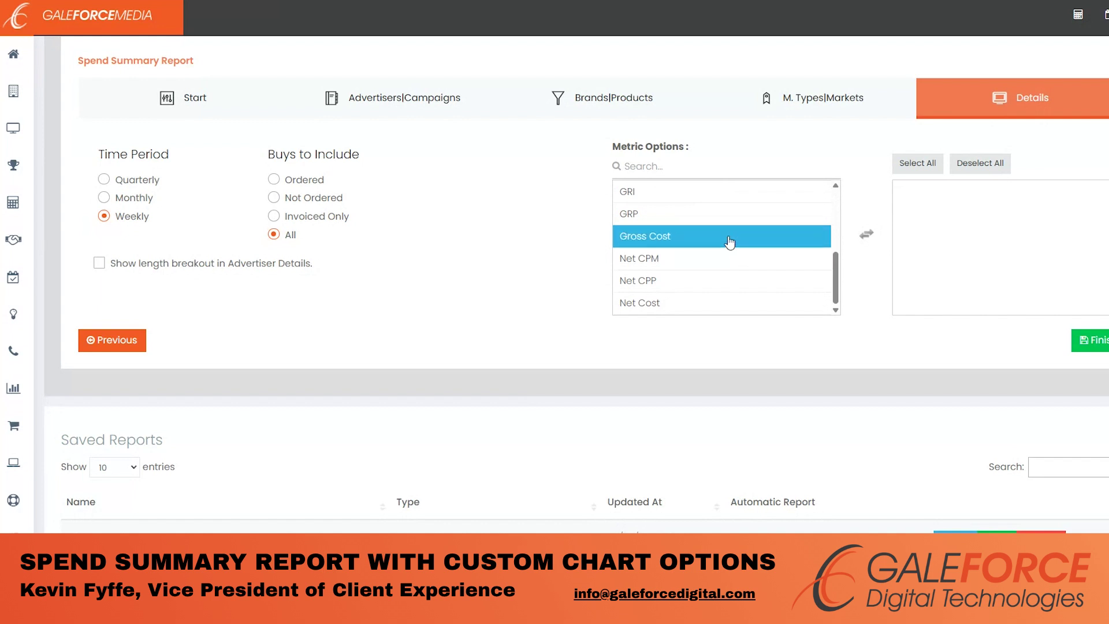
click(730, 242)
scroll(742, 238, up, 2)
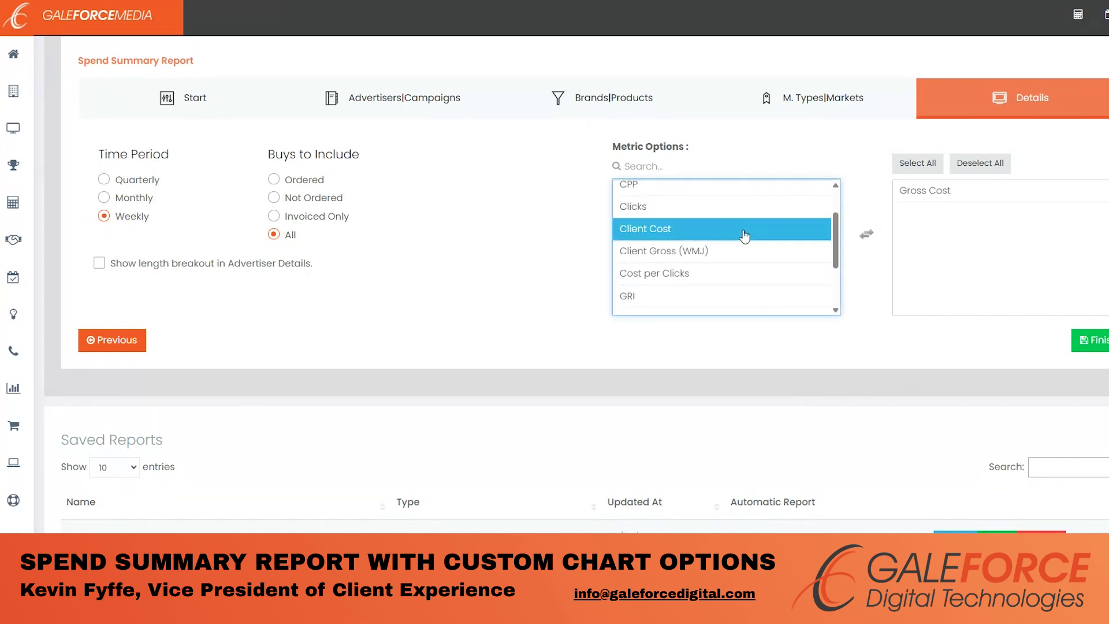
scroll(740, 226, up, 3)
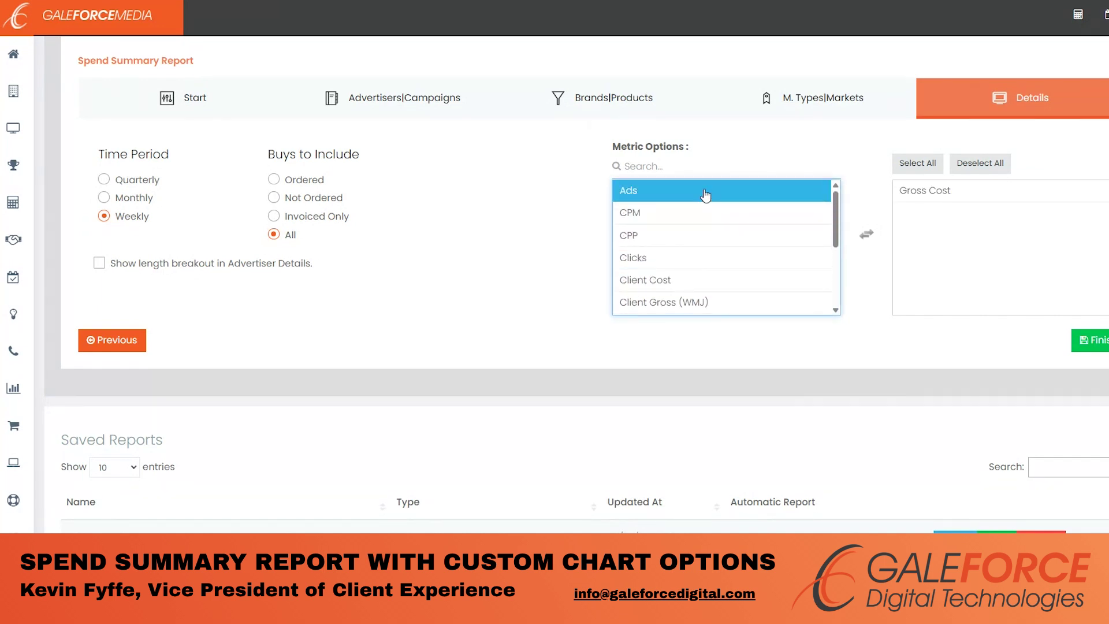
scroll(719, 242, down, 3)
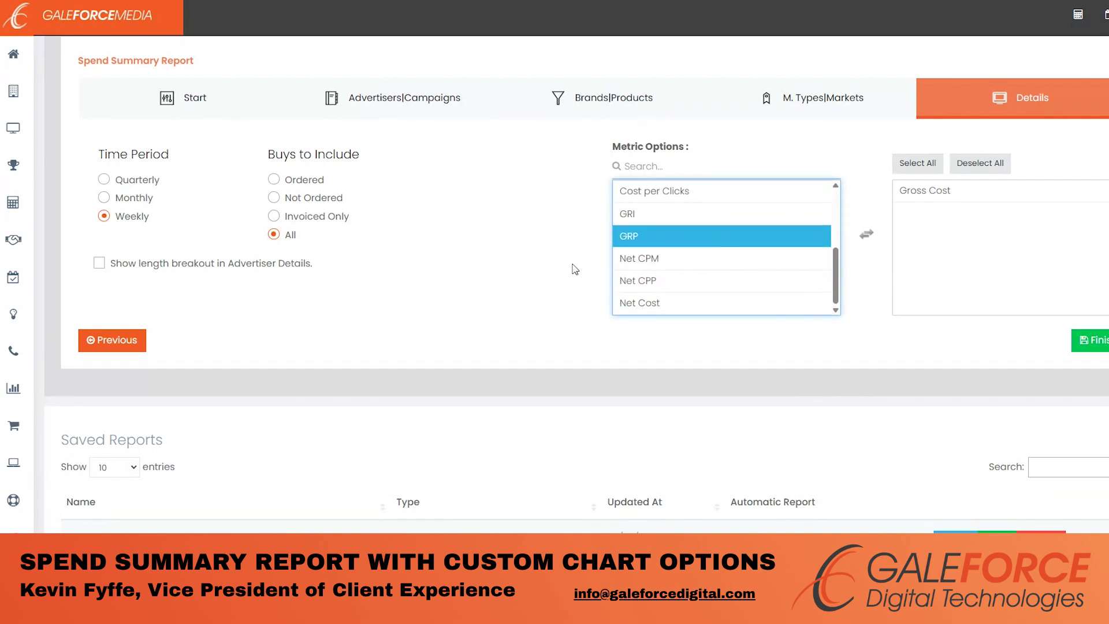
scroll(563, 263, up, 3)
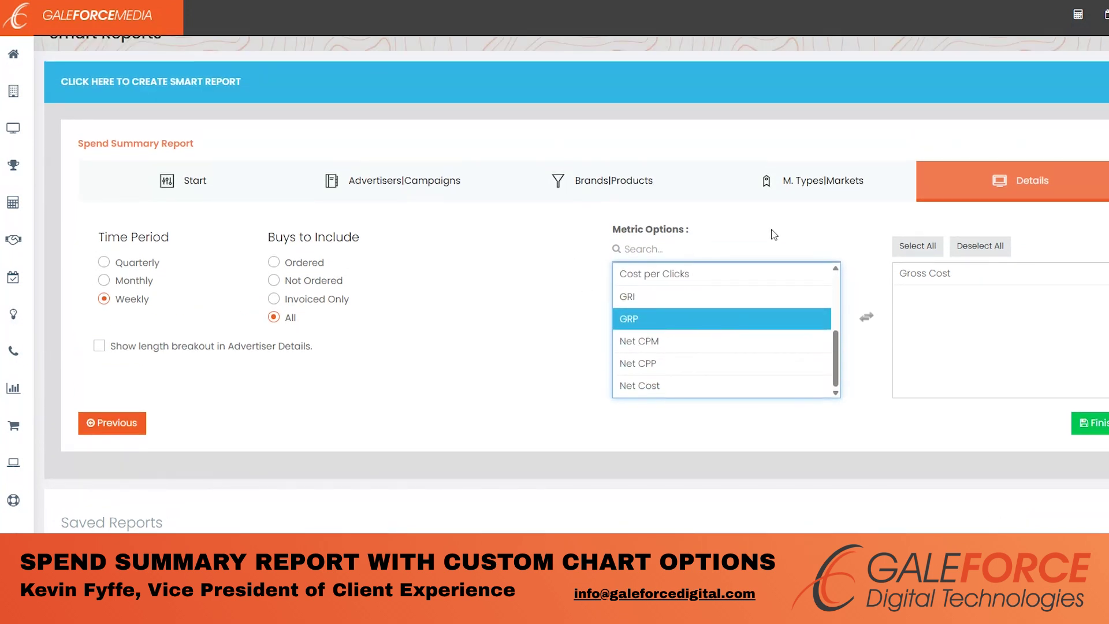
key(Down)
click(1086, 423)
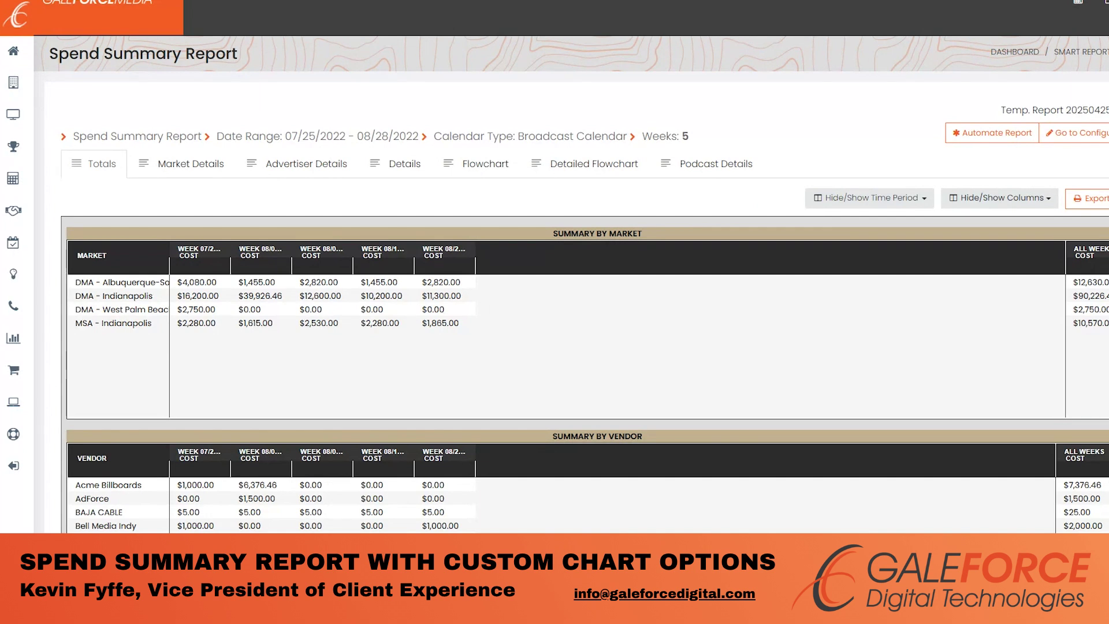
Step: Examine the weekly cost summaries by market and by vendor in the report totals
scroll(348, 162, down, 3)
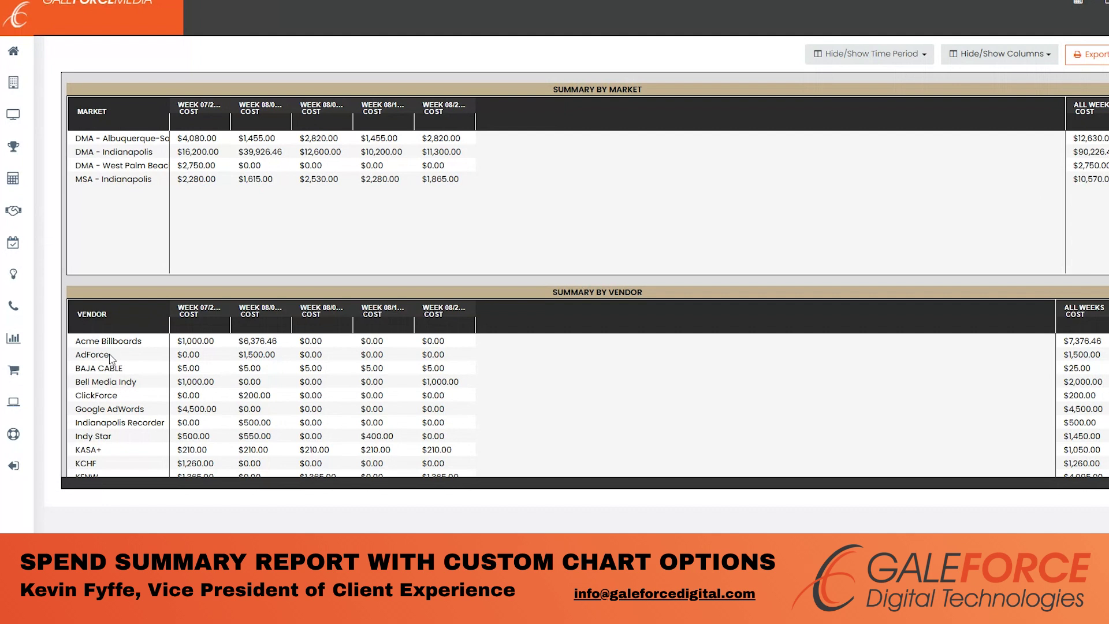
scroll(111, 399, down, 3)
scroll(110, 384, down, 5)
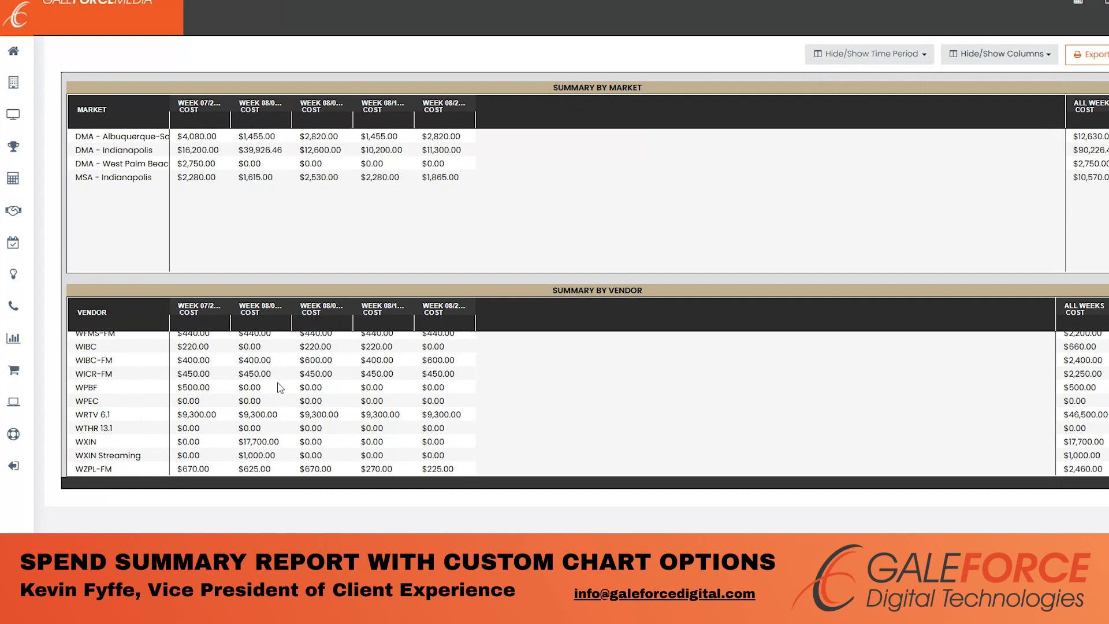
scroll(106, 139, up, 3)
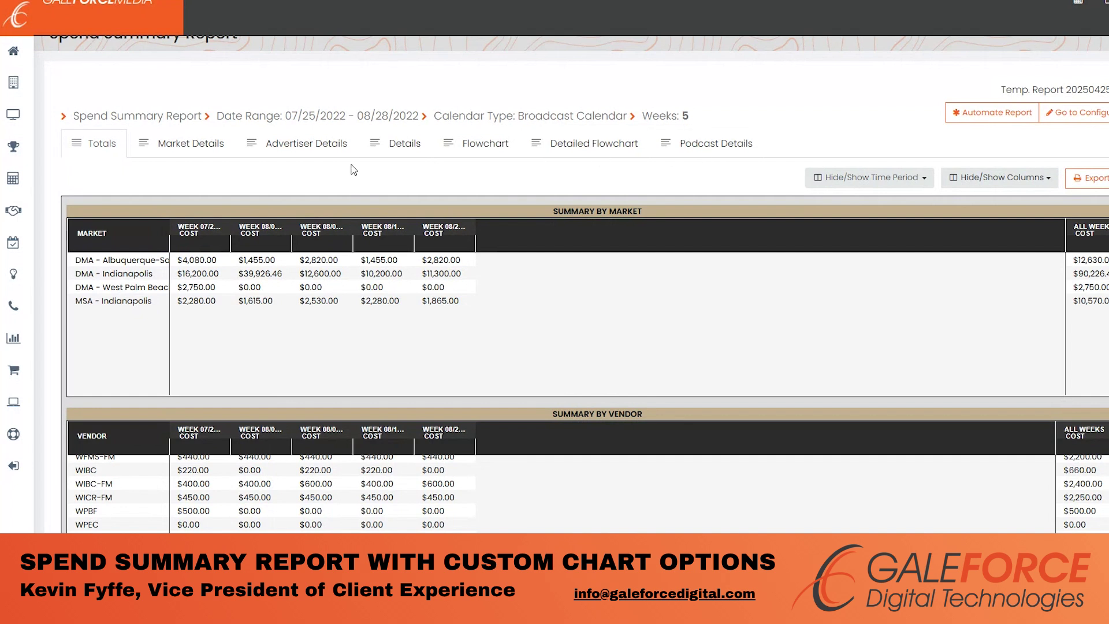
Step: Review the vendor-level weekly costs in the Market Details and Advertiser Details breakdowns
click(198, 152)
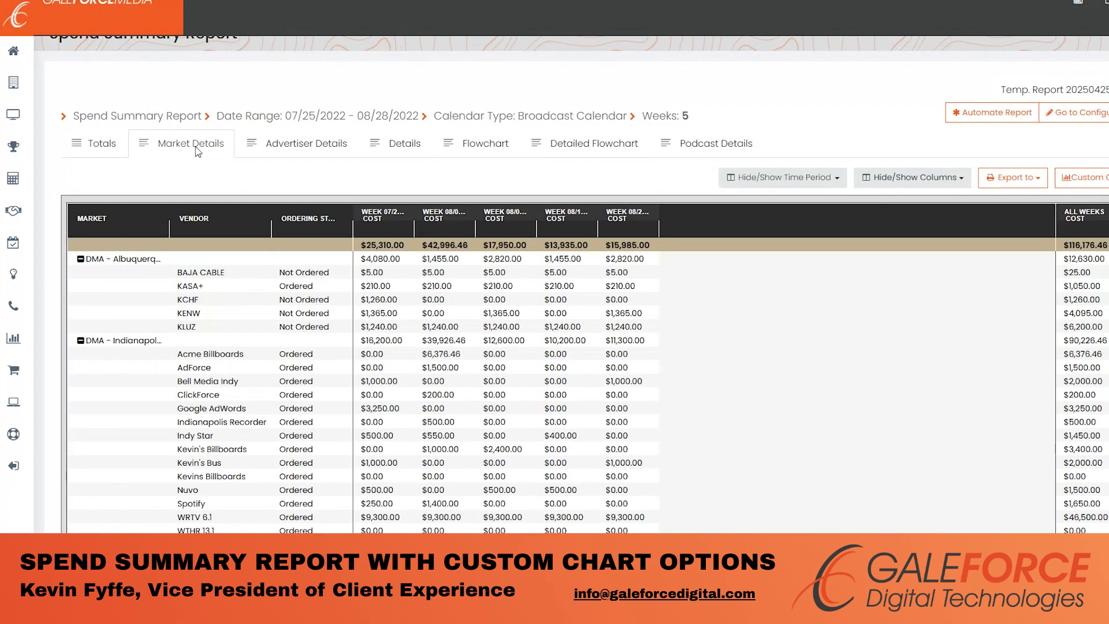
scroll(126, 355, down, 5)
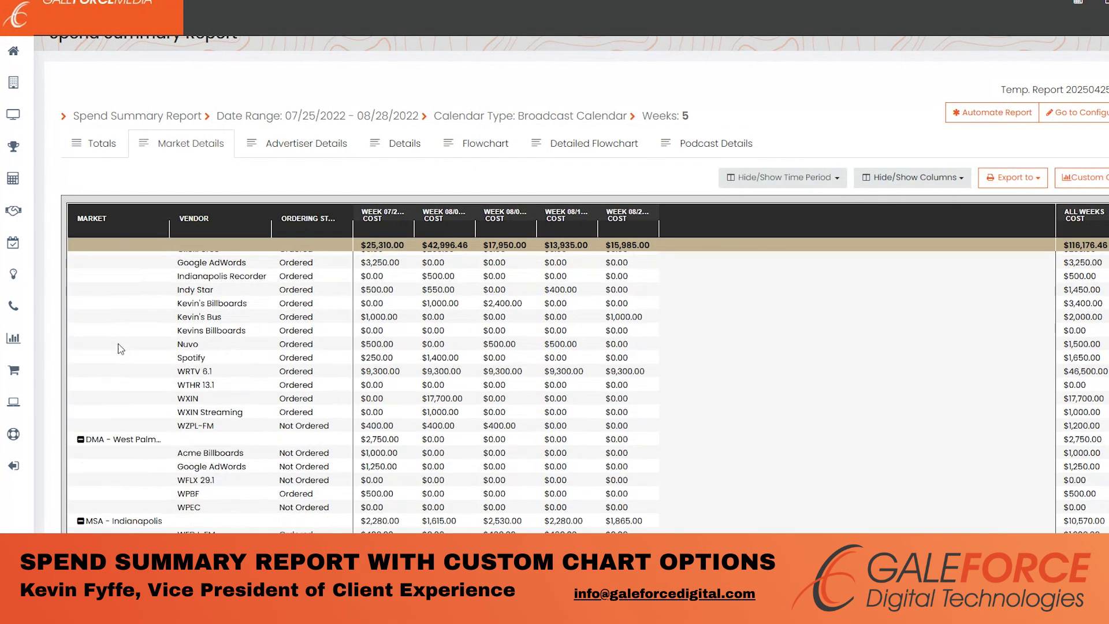
scroll(116, 337, up, 5)
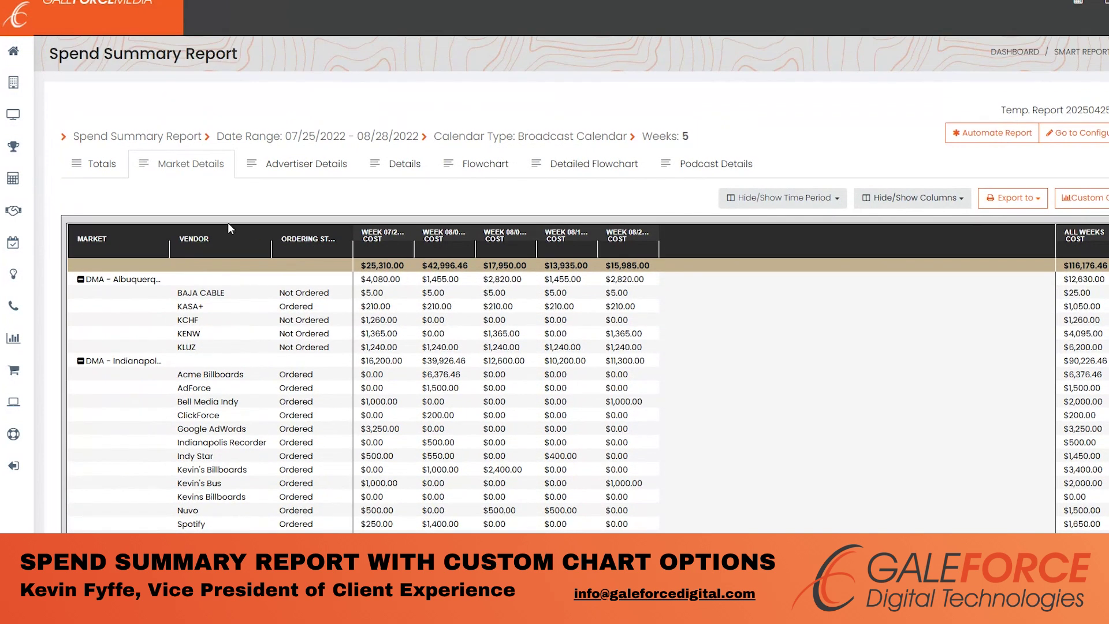
click(299, 172)
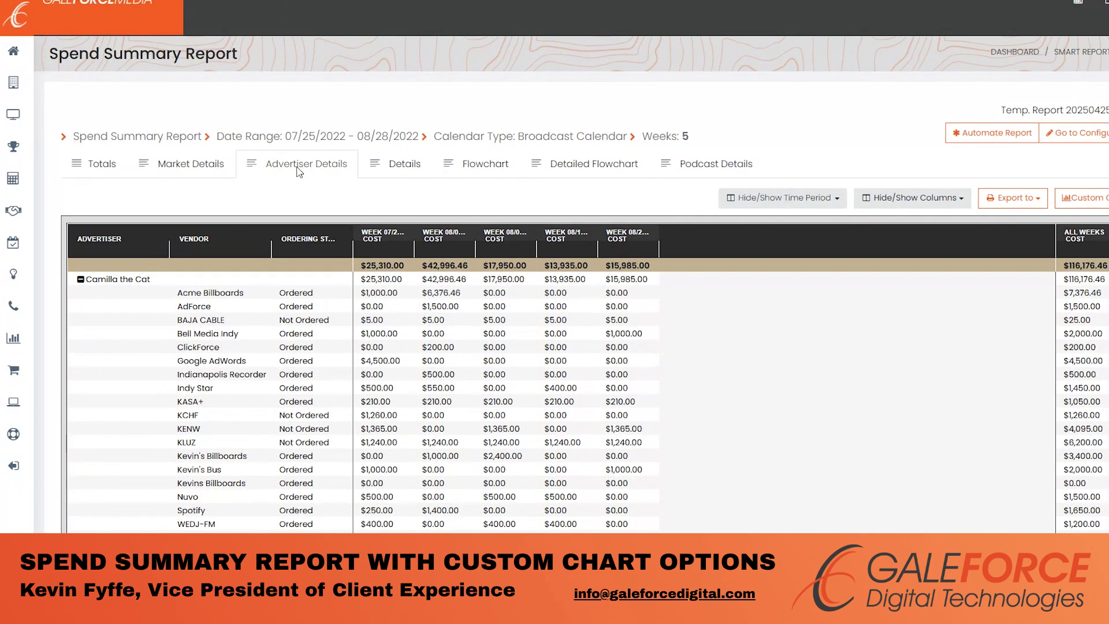
scroll(155, 335, down, 2)
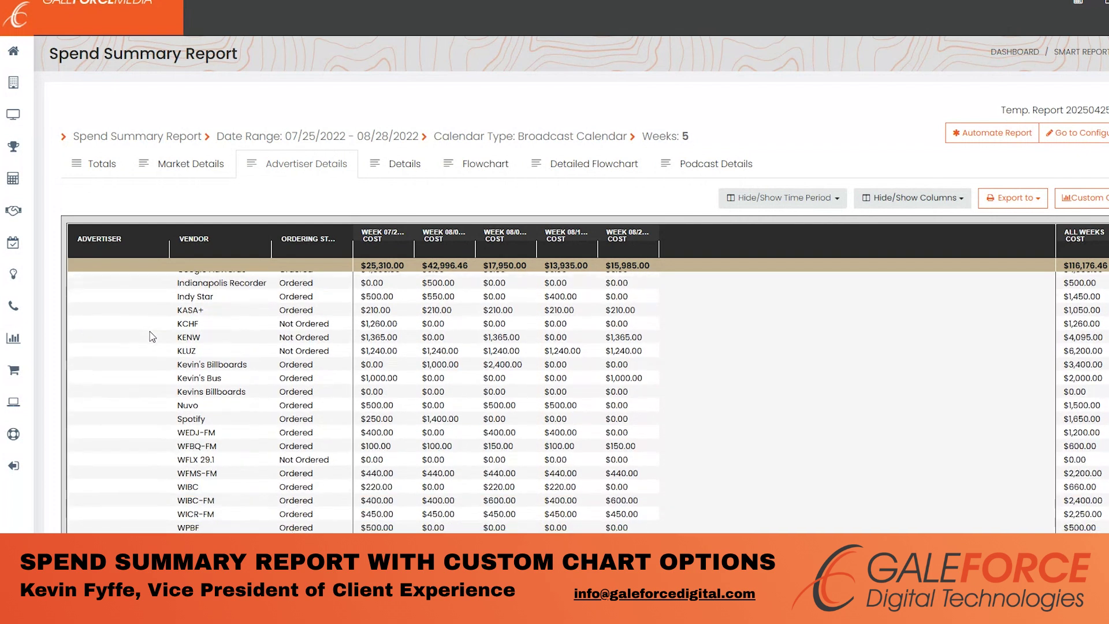
Step: Review the color-coded media type costs in the Flowchart and Detailed Flowchart, and view the available export formats
click(474, 175)
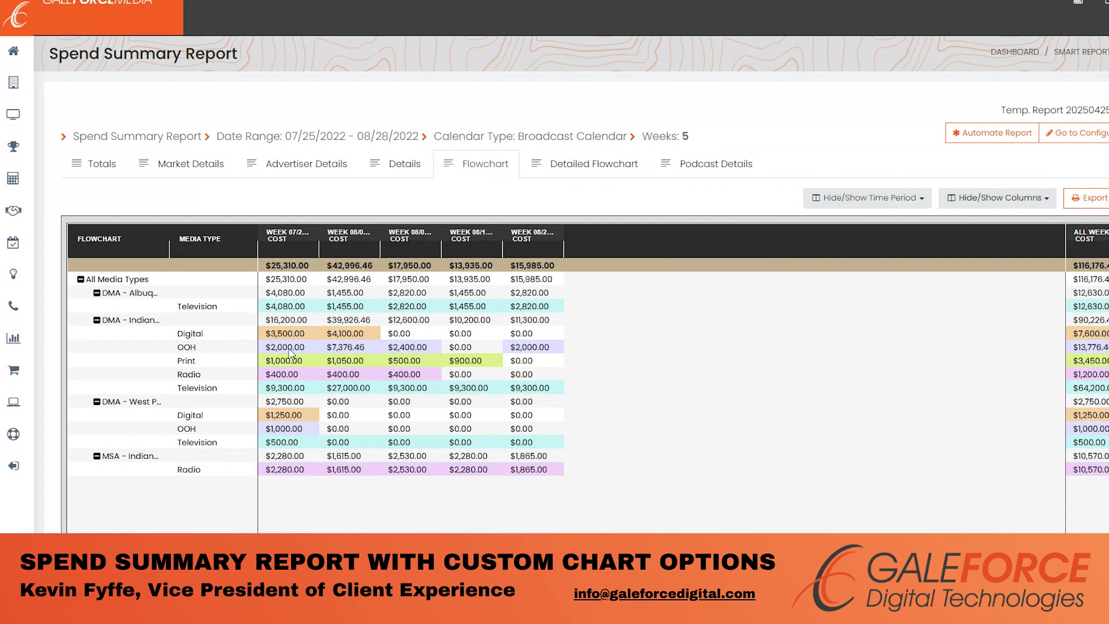
click(590, 172)
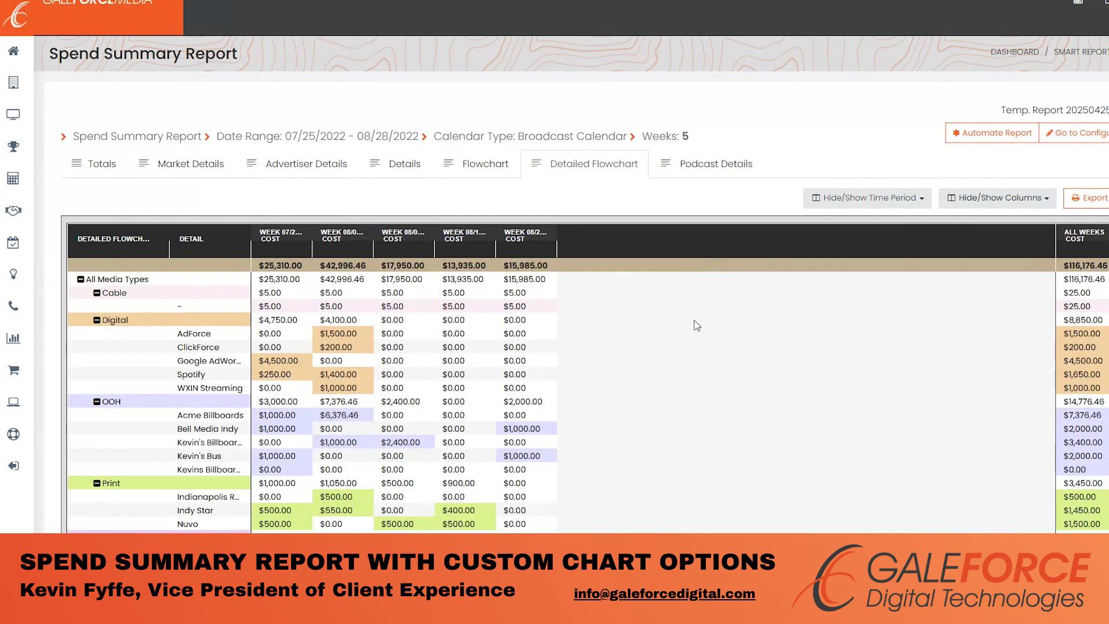
scroll(699, 325, down, 5)
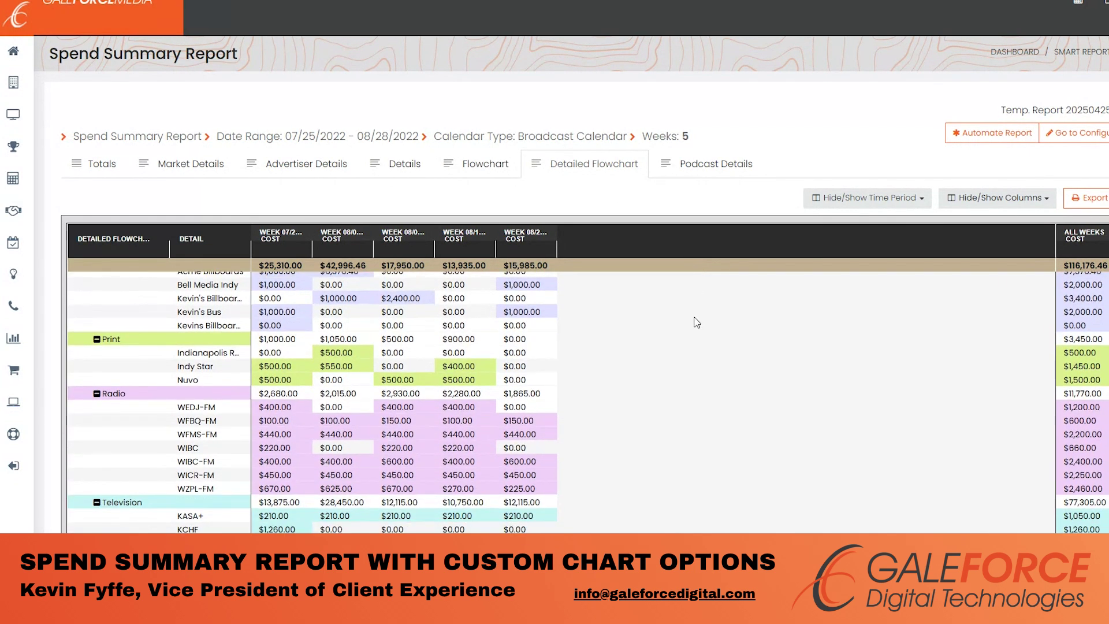
scroll(672, 321, down, 3)
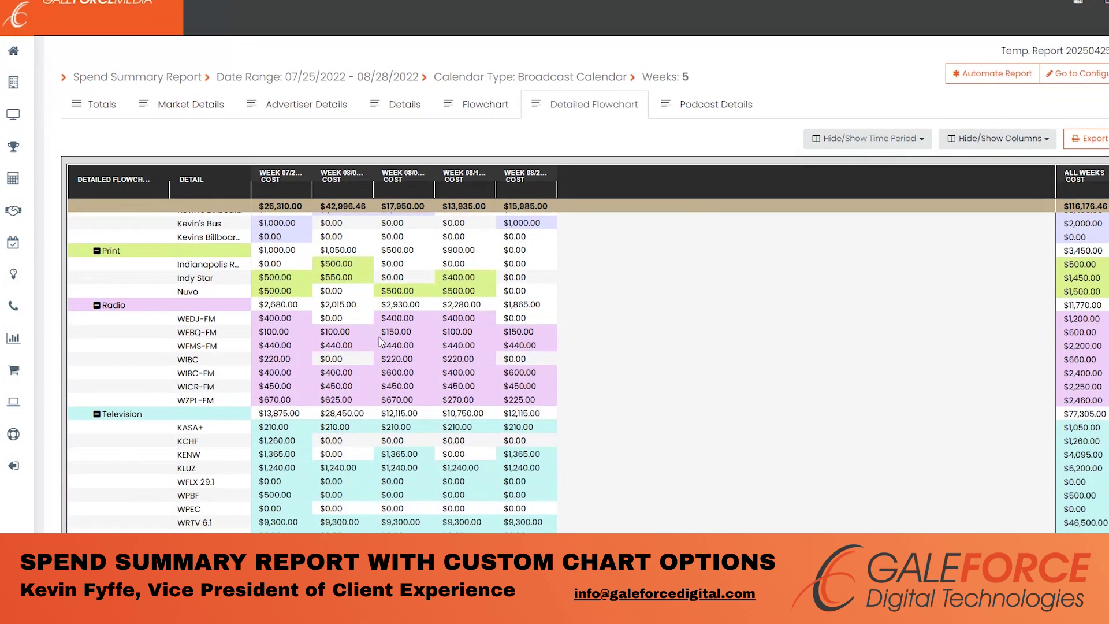
scroll(664, 252, up, 3)
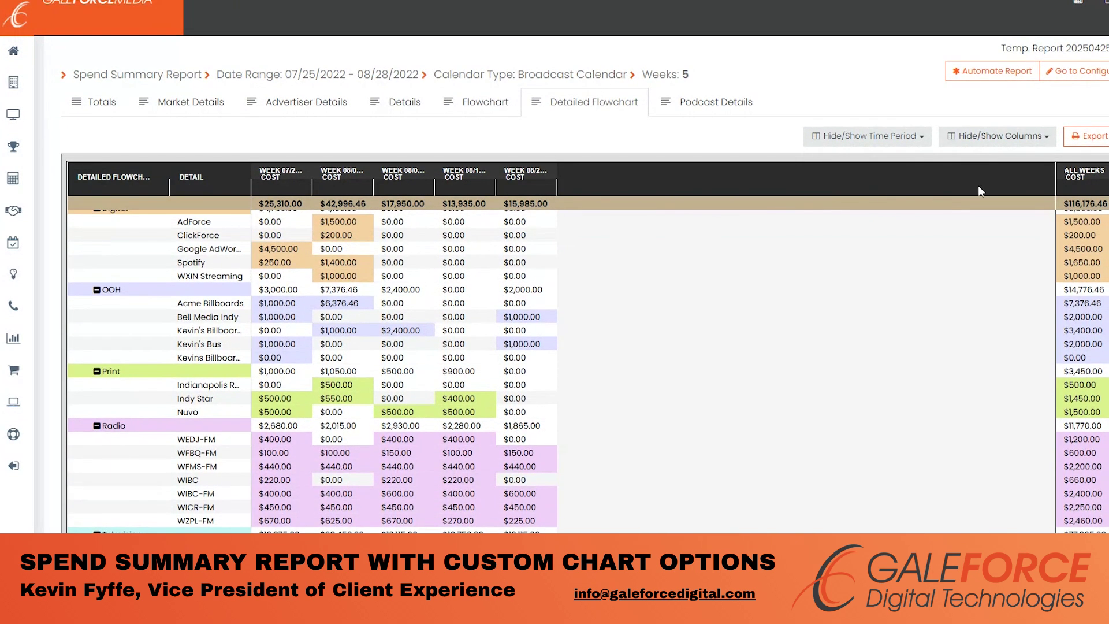
click(1102, 142)
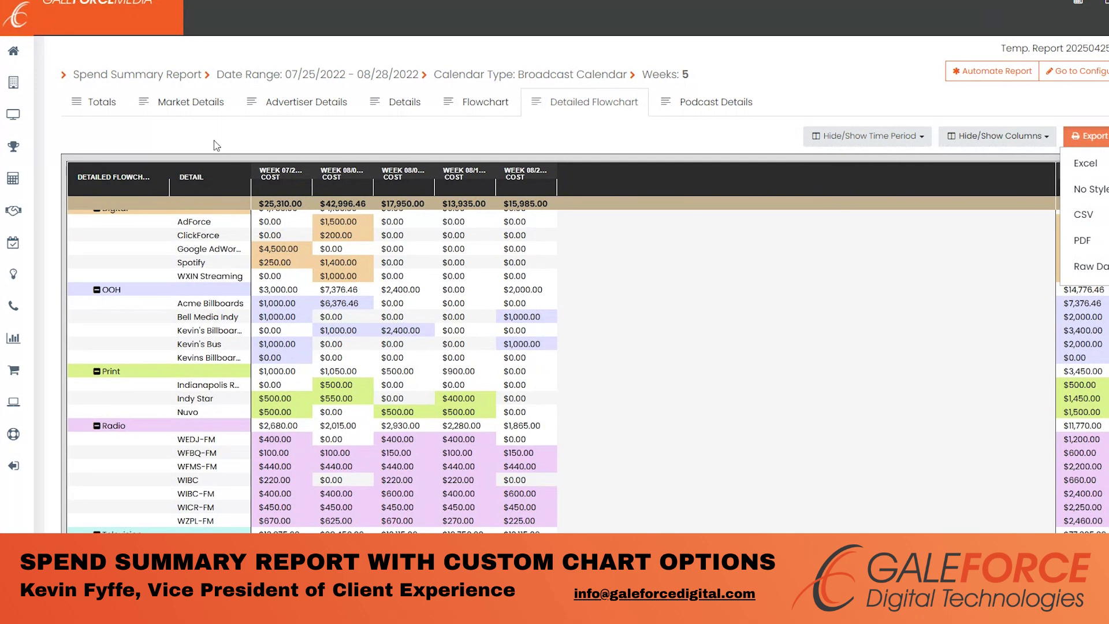
Step: Start a custom chart for Market Details as a Pie chart of Cost that includes all markets
click(184, 110)
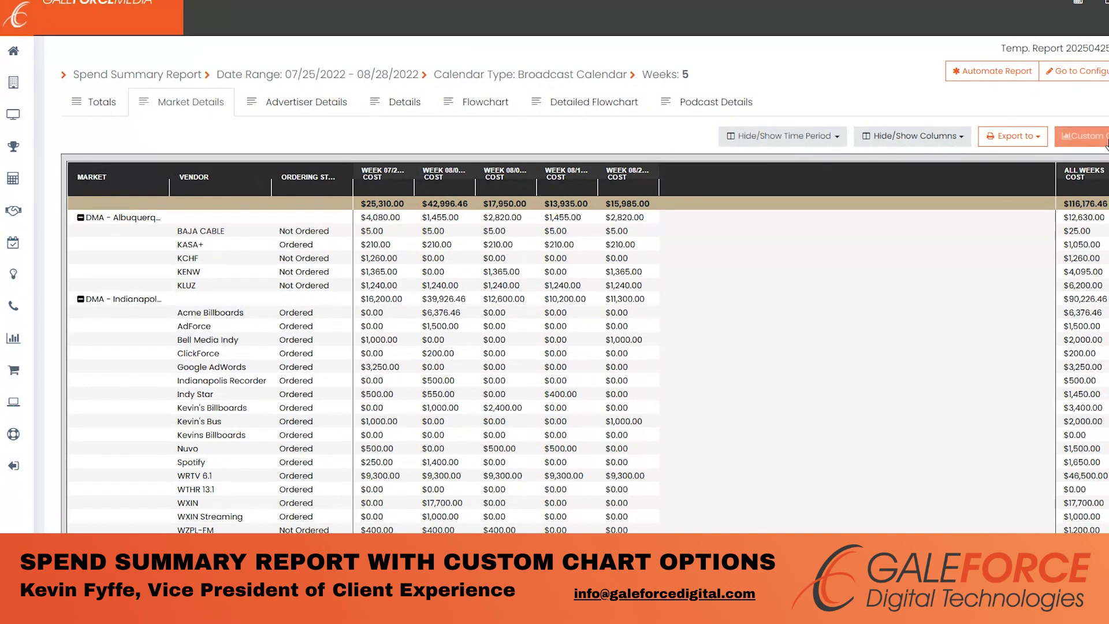
click(1080, 136)
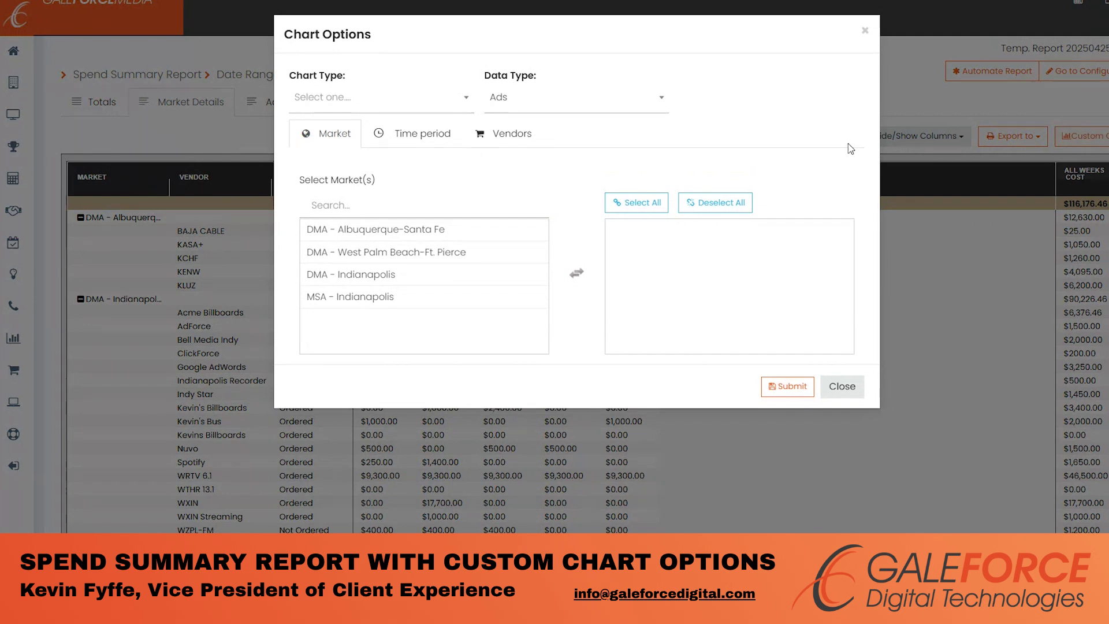
click(368, 108)
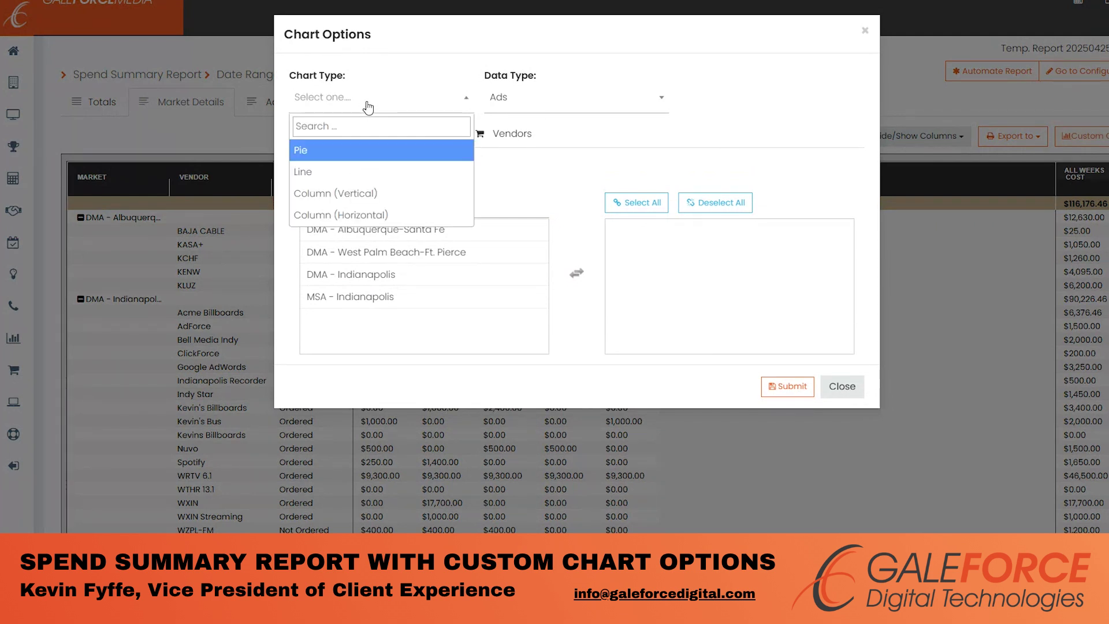
click(352, 156)
click(567, 103)
click(555, 145)
click(616, 203)
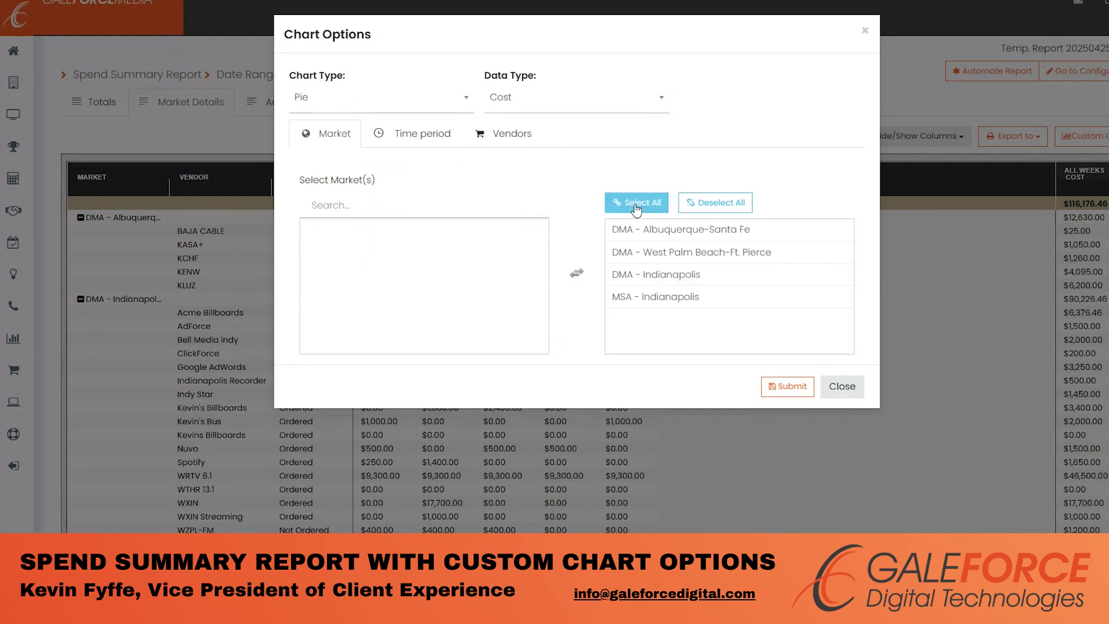
Step: Limit the pie chart to the 07/25/2022 time period, include all vendors and generate the chart
click(428, 140)
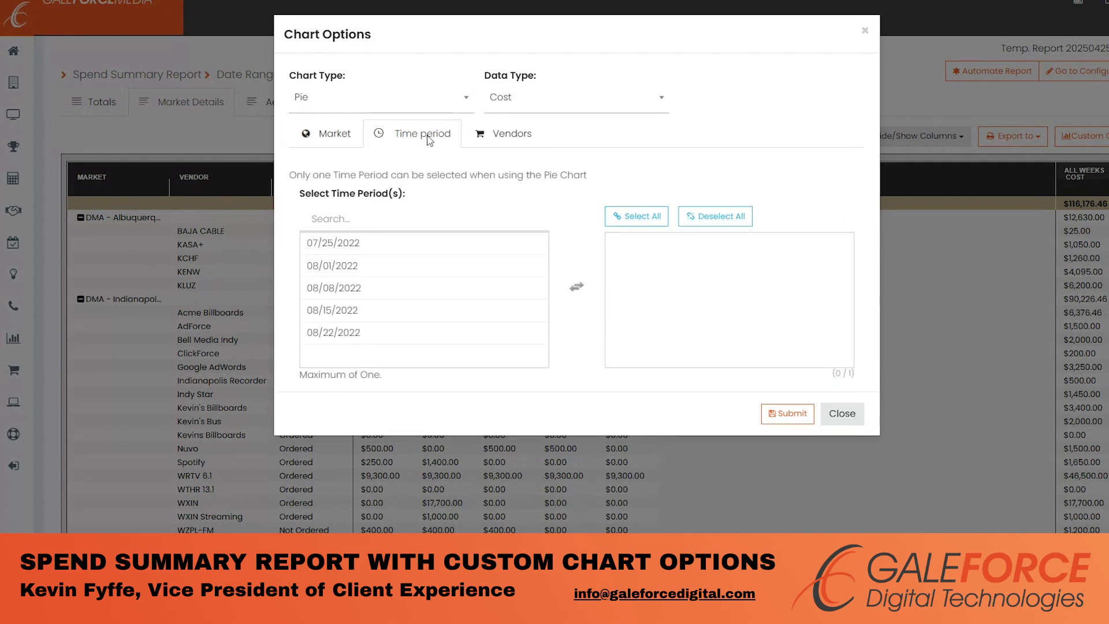
click(417, 225)
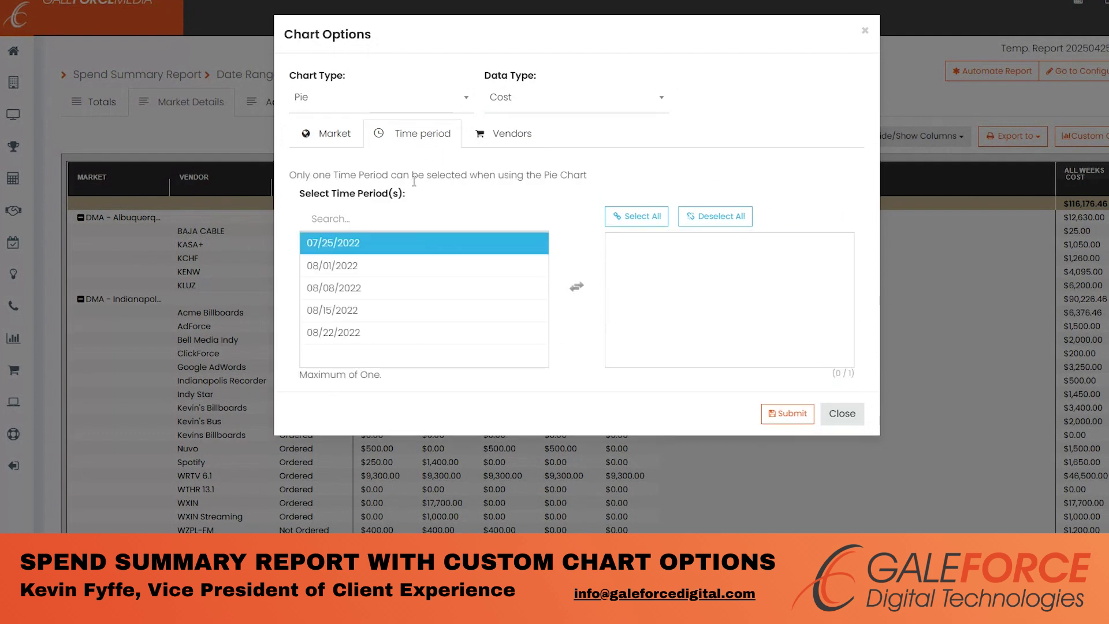
click(416, 245)
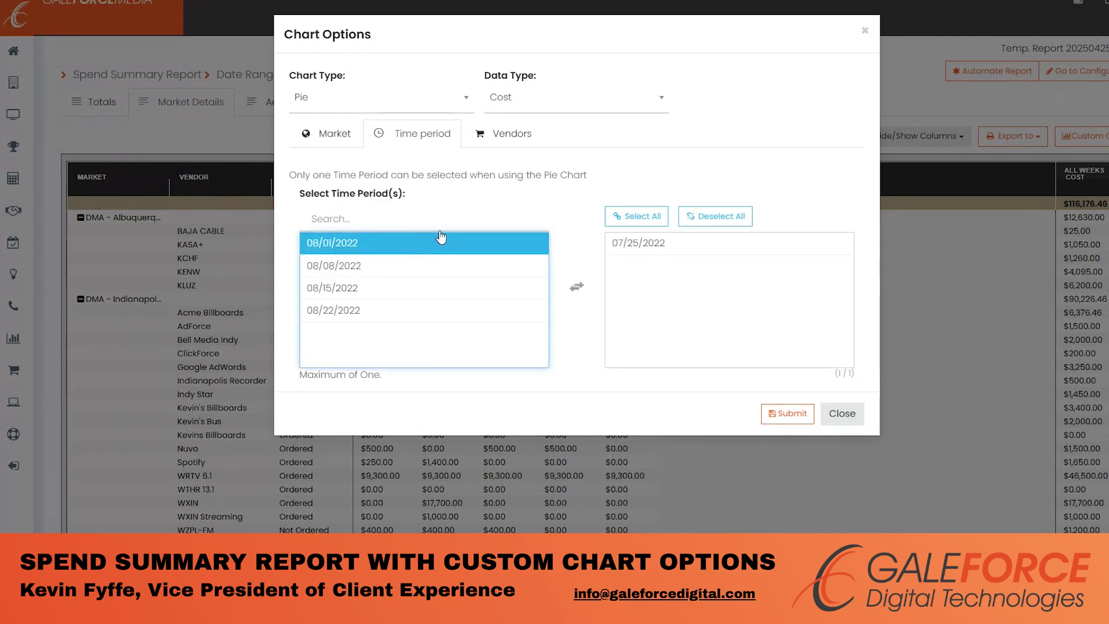
click(494, 139)
click(619, 208)
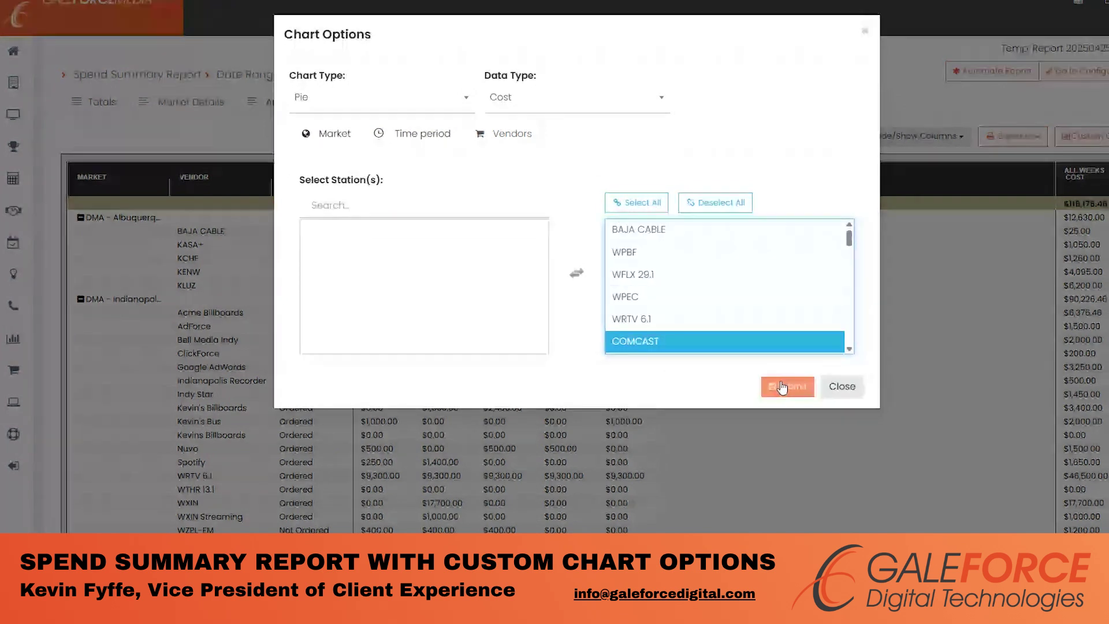
click(787, 386)
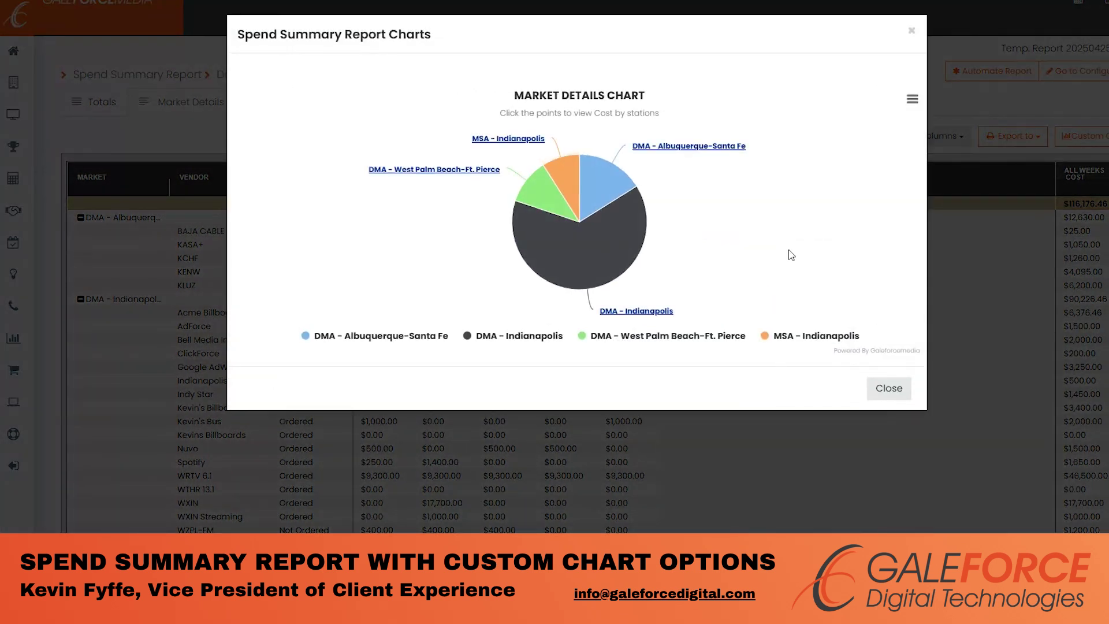
Step: View the station costs for DMA - Albuquerque-Santa Fe and the chart's download options, and close the chart
click(680, 154)
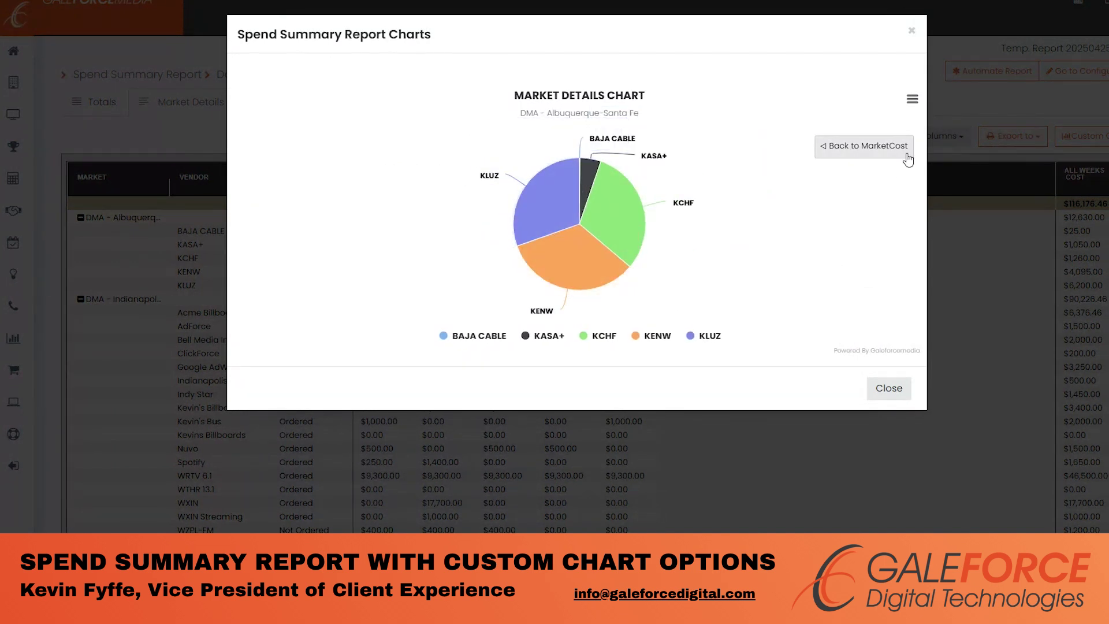
click(914, 100)
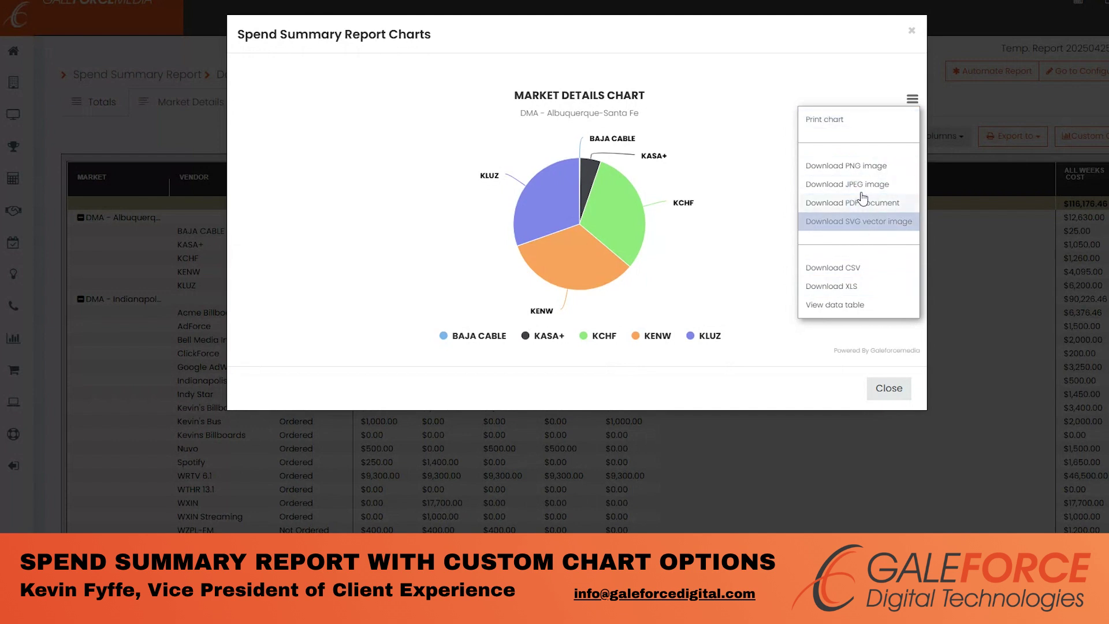
click(911, 31)
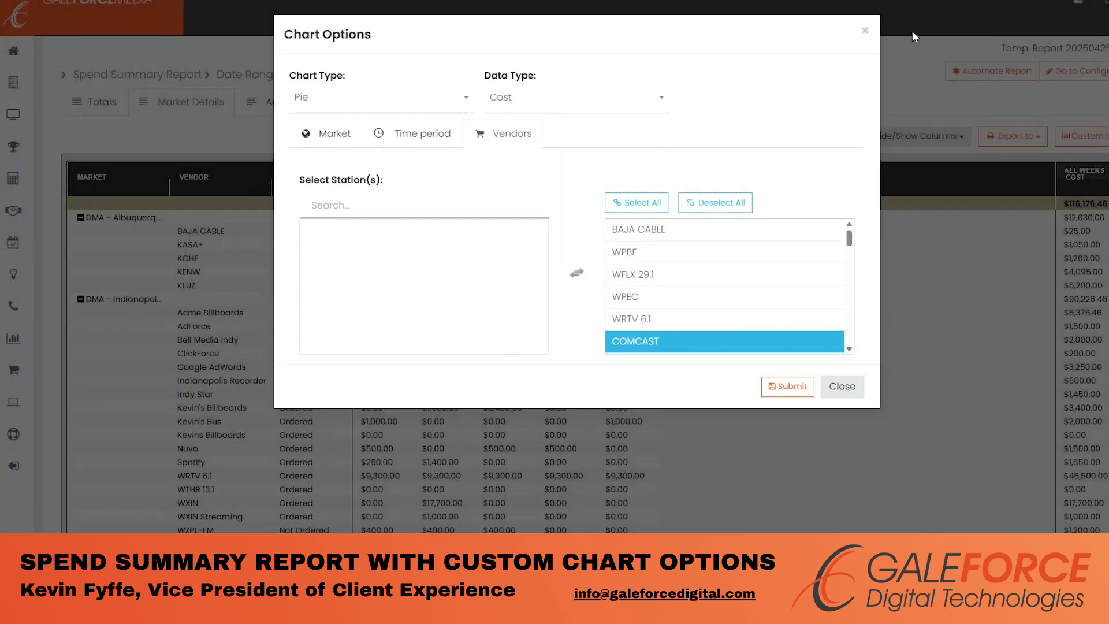
Step: Change the Market Details chart to Column (Vertical), include all time periods and generate the chart
click(388, 110)
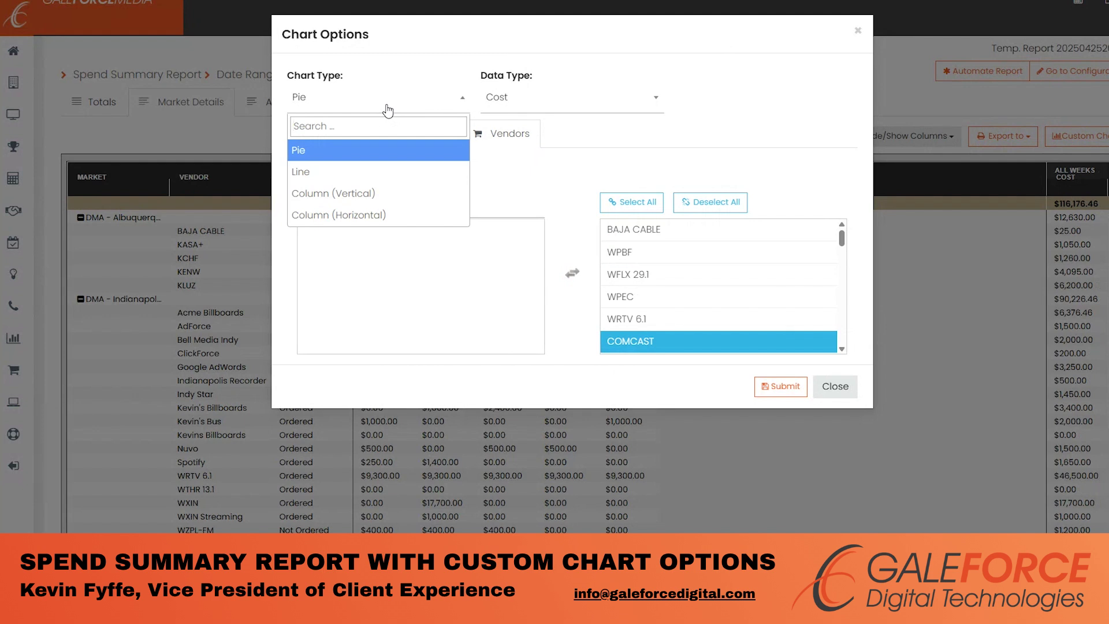
click(375, 193)
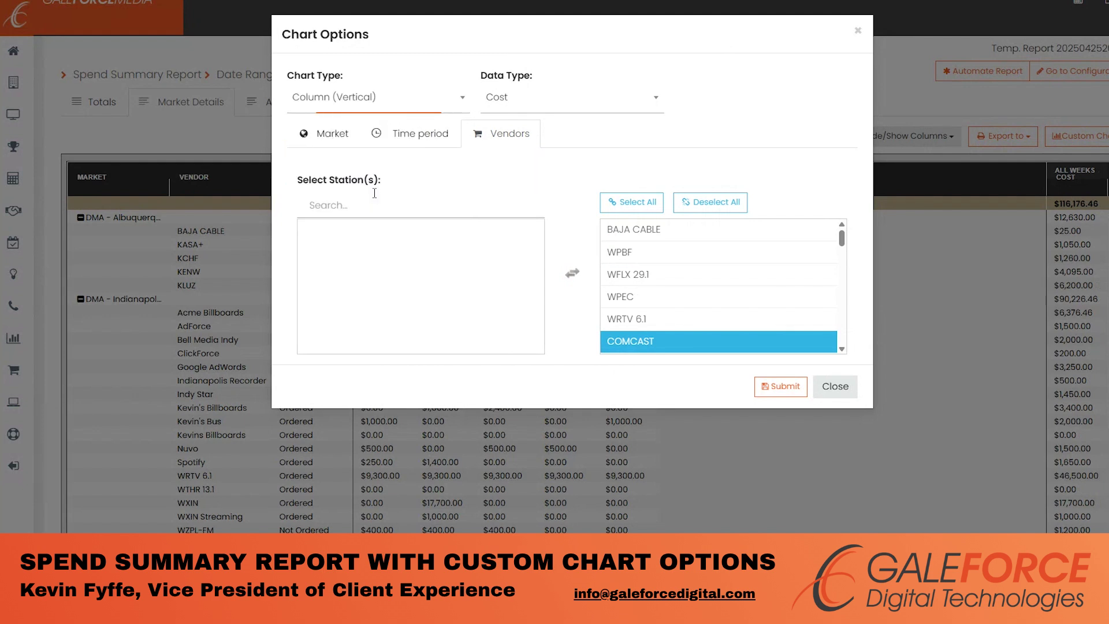
click(406, 134)
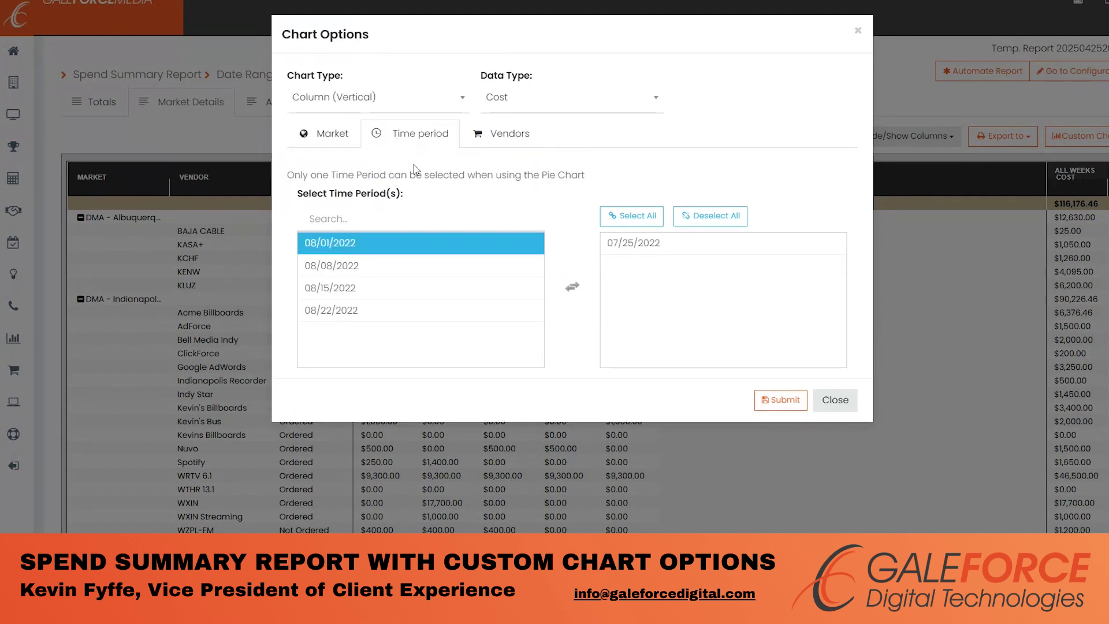
click(629, 223)
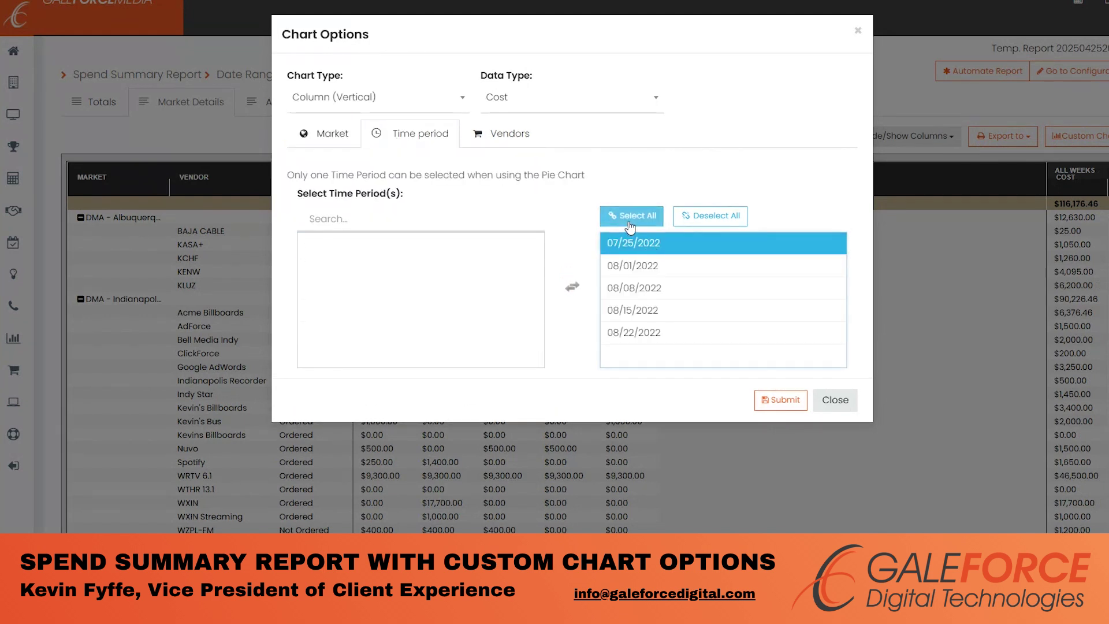
click(507, 144)
click(777, 398)
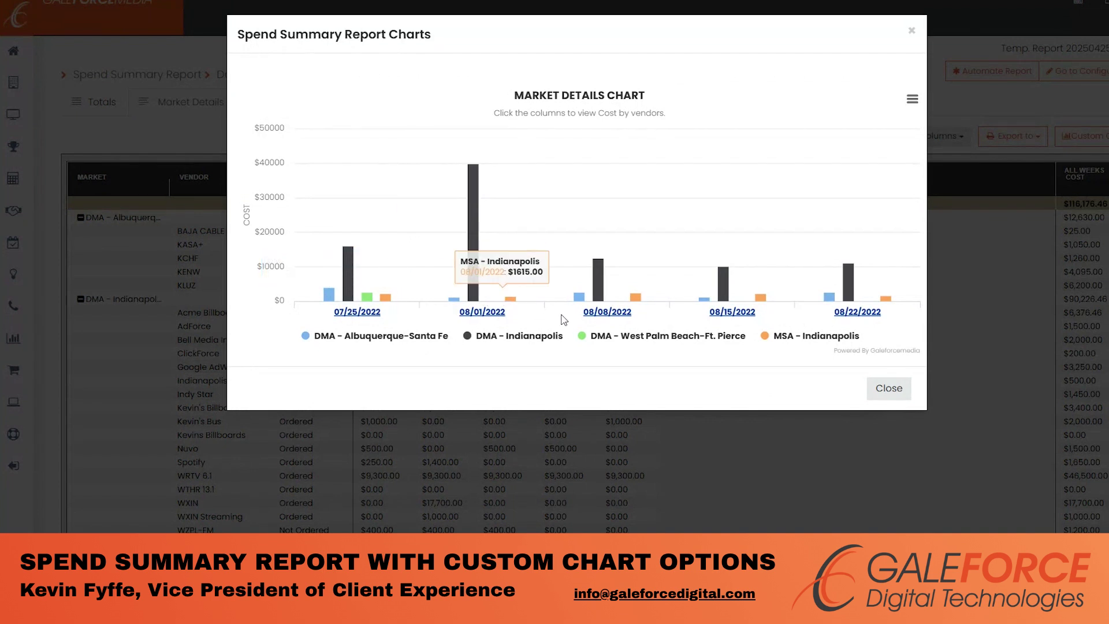
Step: View the vendor costs for 07/25/2022 and the chart's download options, and close the chart and its options
click(357, 312)
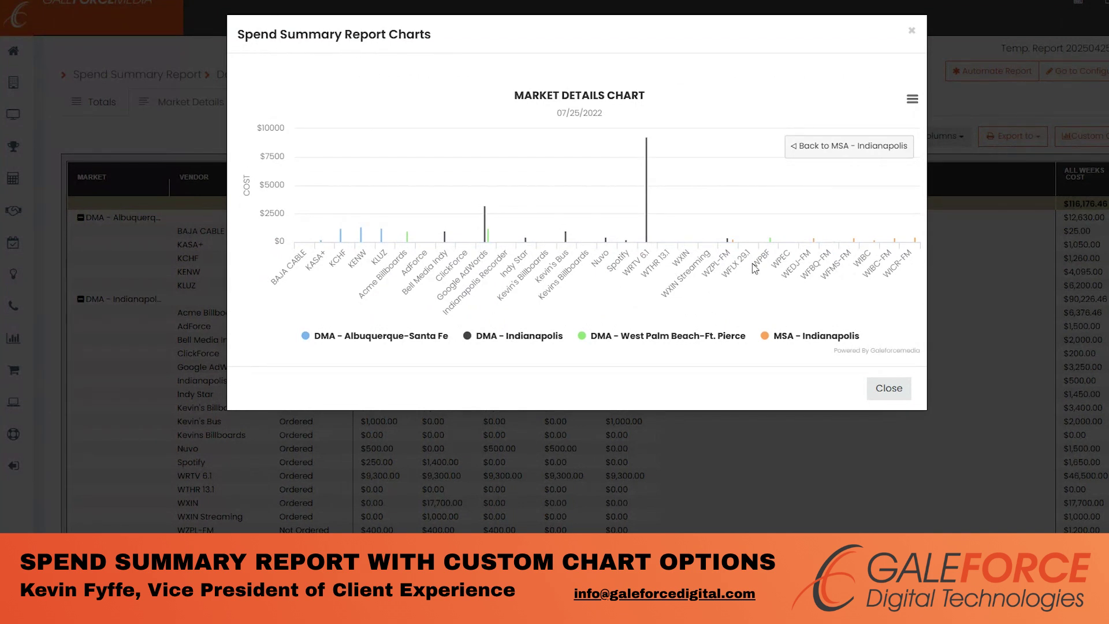
click(913, 99)
click(913, 32)
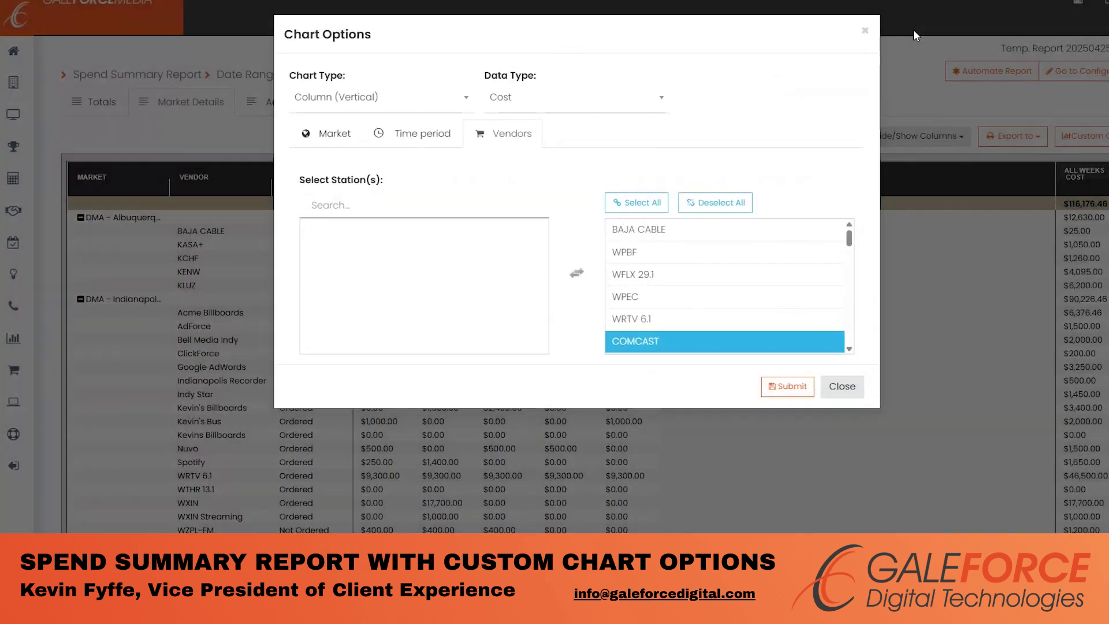
click(848, 392)
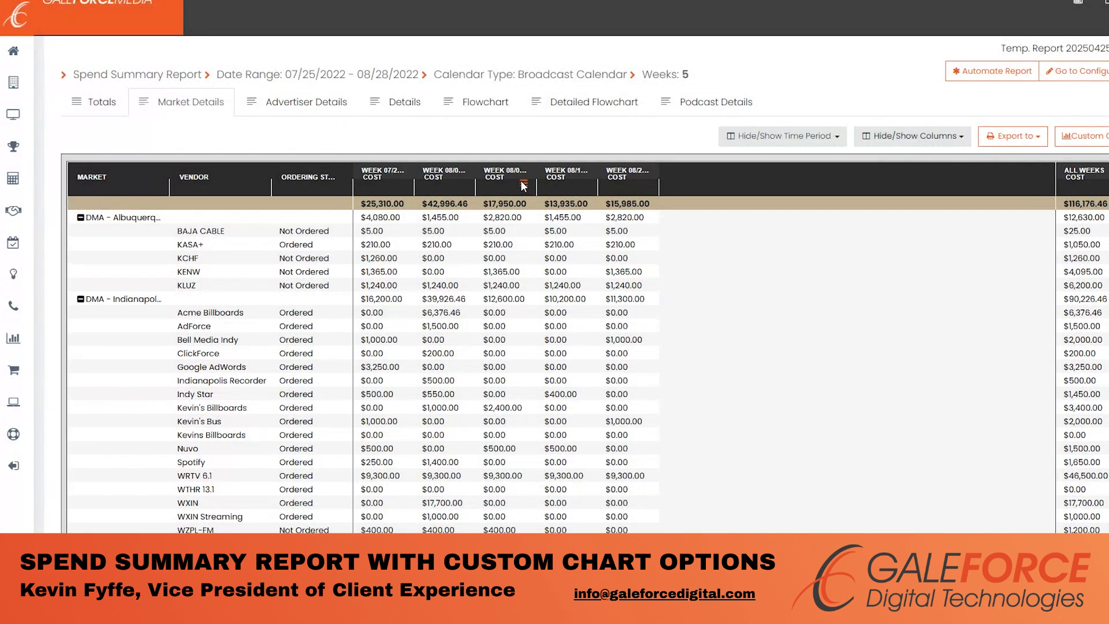
Step: Start a custom chart for Advertiser Details as a Pie chart of Cost that includes the advertiser Camilla the Cat
click(310, 110)
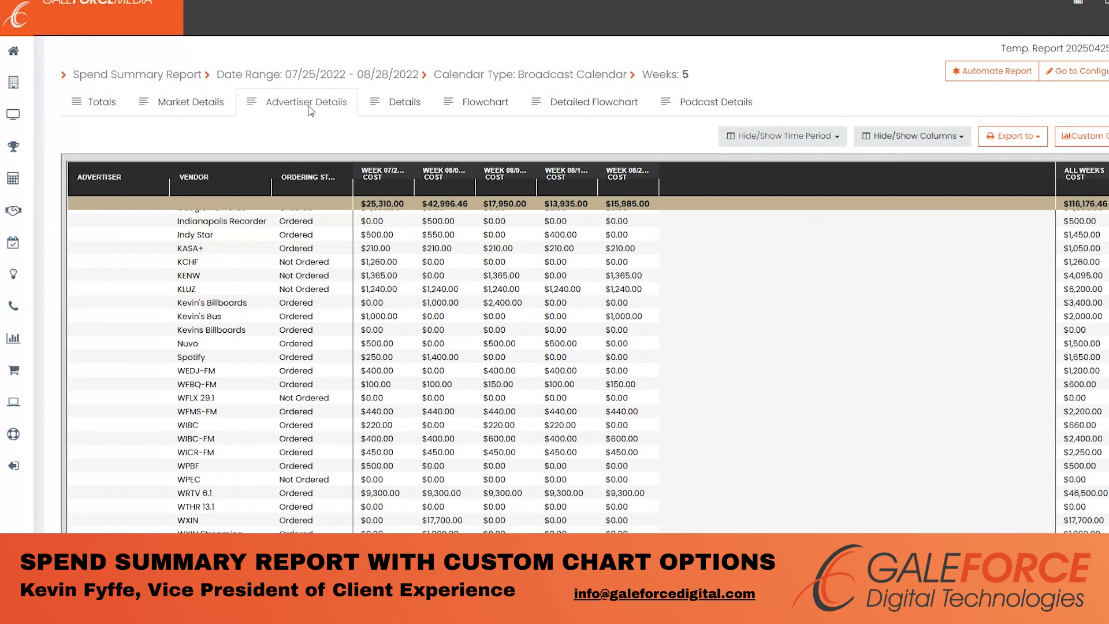
click(1082, 136)
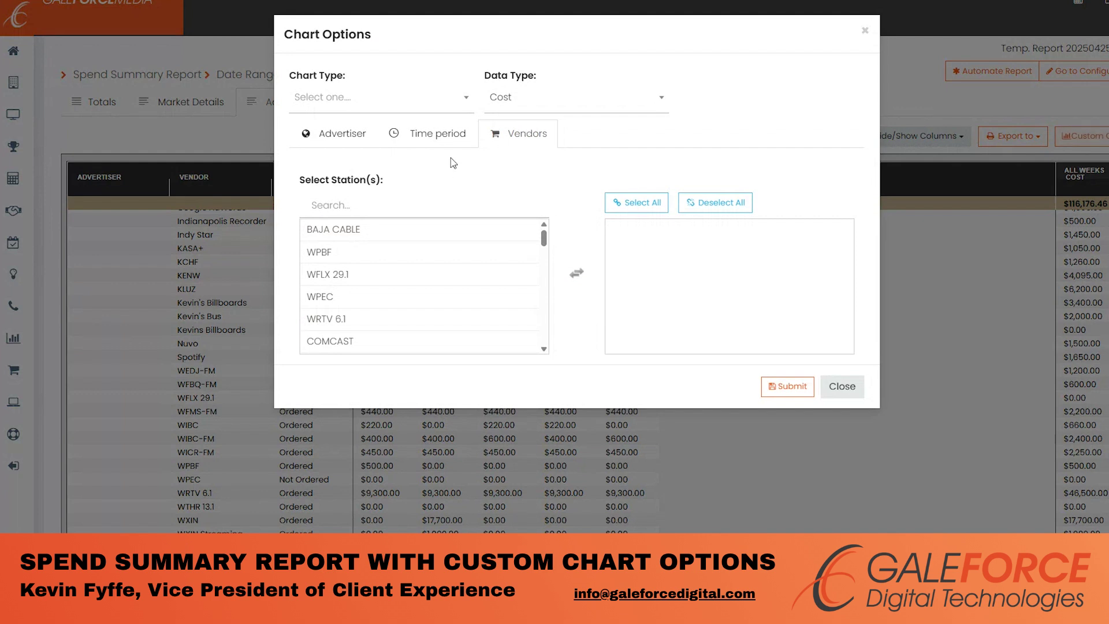
click(376, 101)
click(380, 158)
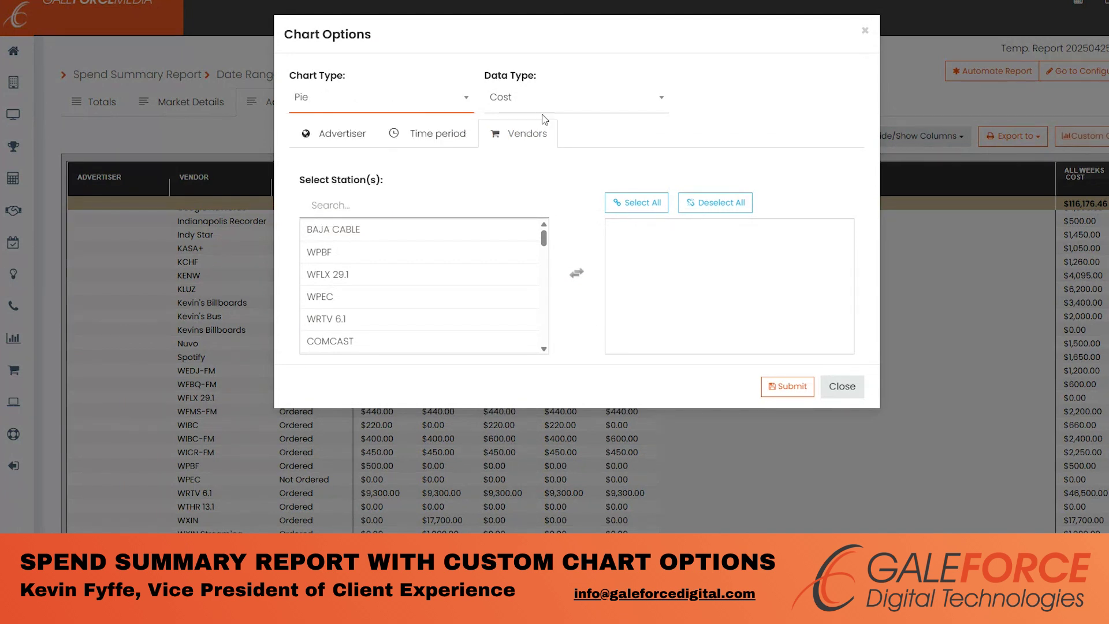
click(353, 138)
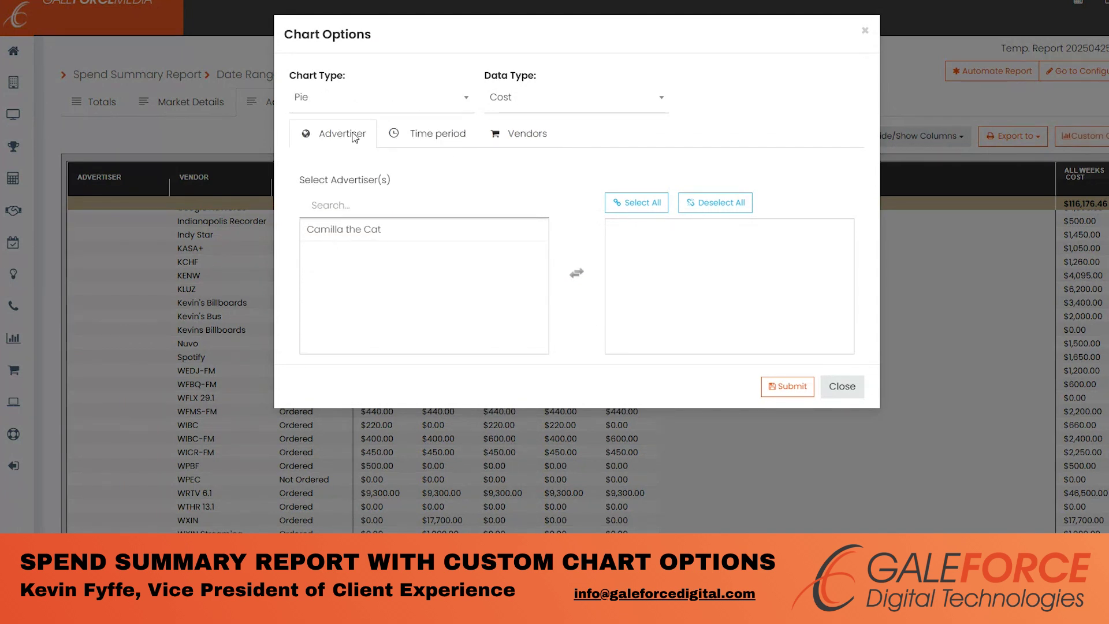
double_click(395, 227)
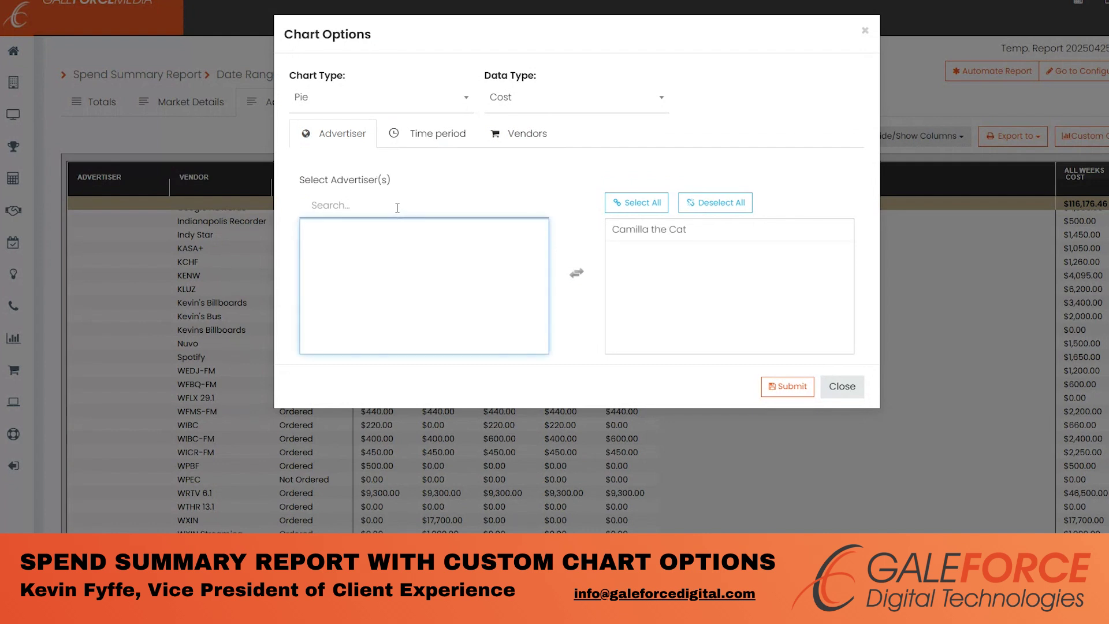
Step: Try to include all time periods in the pie chart, and select only 07/25/2022 instead
click(416, 141)
click(370, 266)
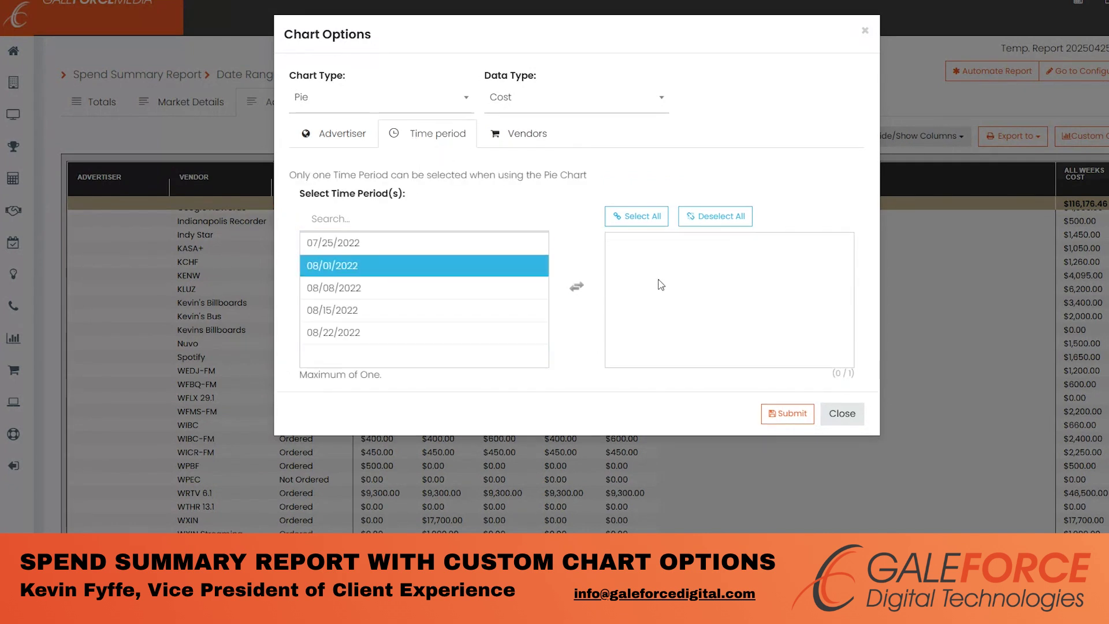
click(644, 218)
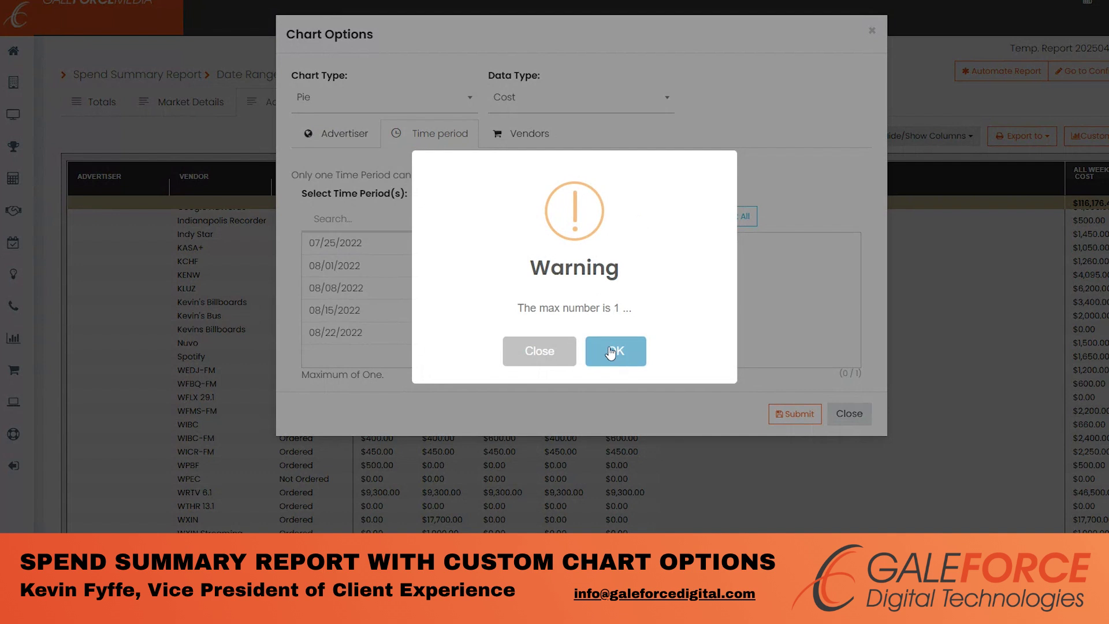
click(619, 350)
click(391, 253)
double_click(391, 252)
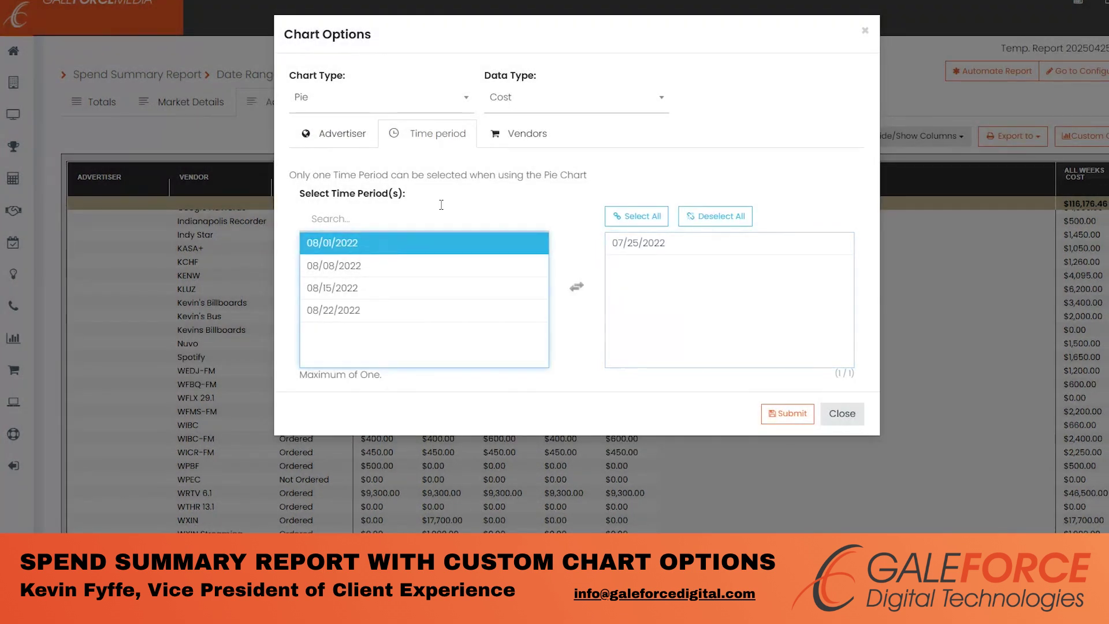
Step: Change the advertiser chart to Column (Vertical), include all time periods and all vendors, and generate it
click(327, 108)
click(335, 193)
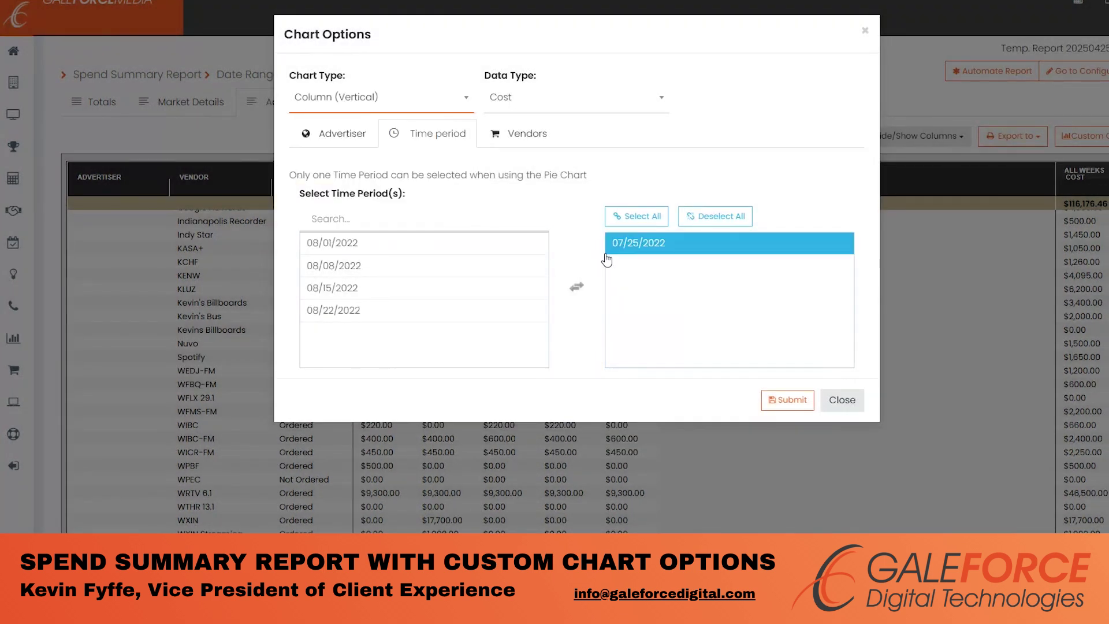
click(618, 225)
click(525, 138)
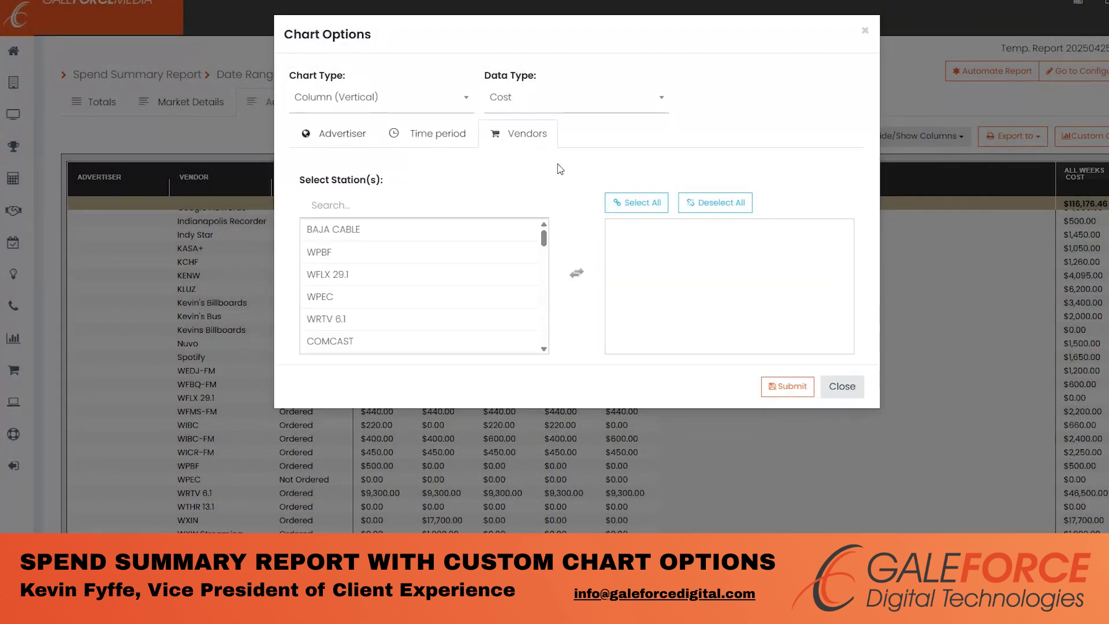
click(623, 206)
click(786, 385)
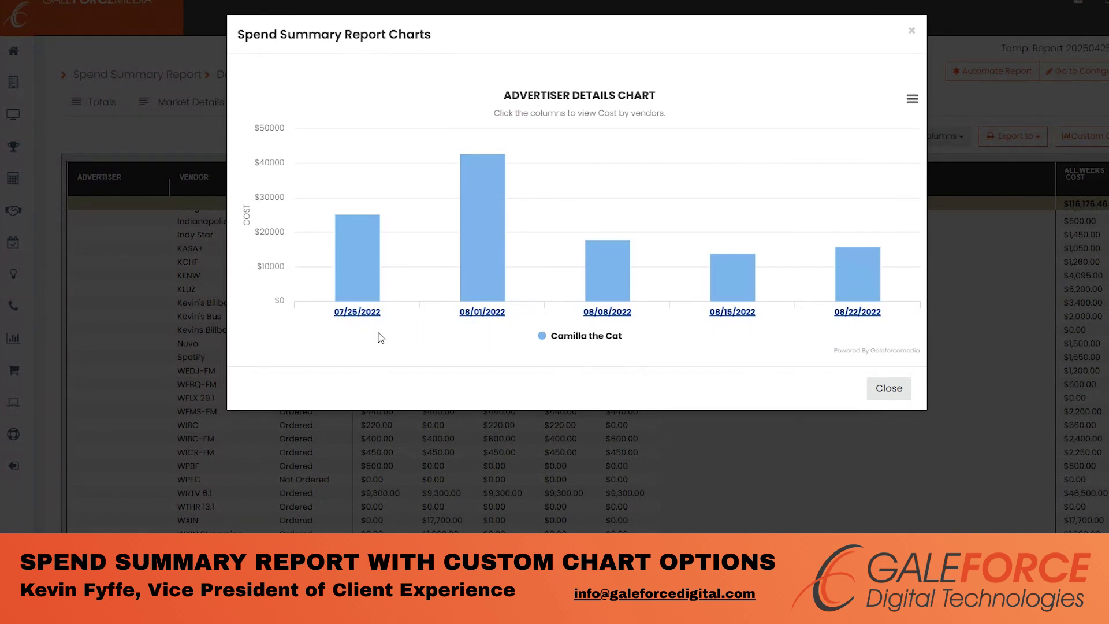
Step: View the advertiser's cost by vendor for 07/25/2022 in the Advertiser Details chart
click(363, 315)
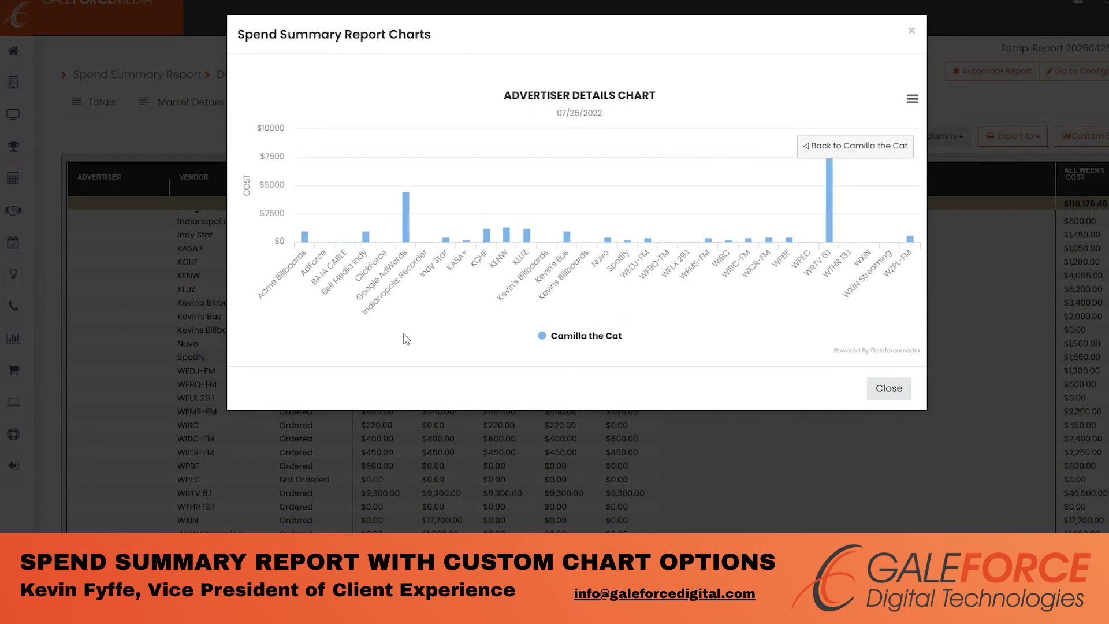